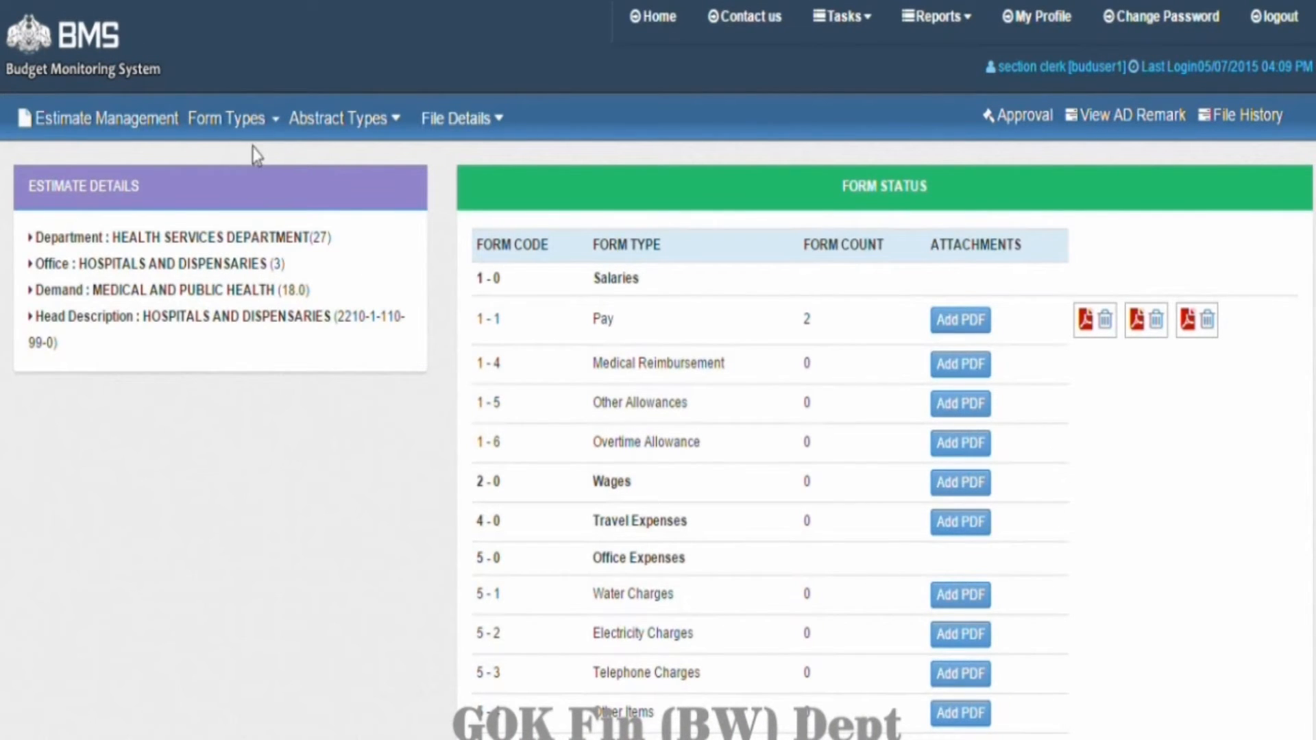
# Step: Open the Other Allowances form under Salaries, check its existing allowances, and return to adding new allowances
pyautogui.click(256, 124)
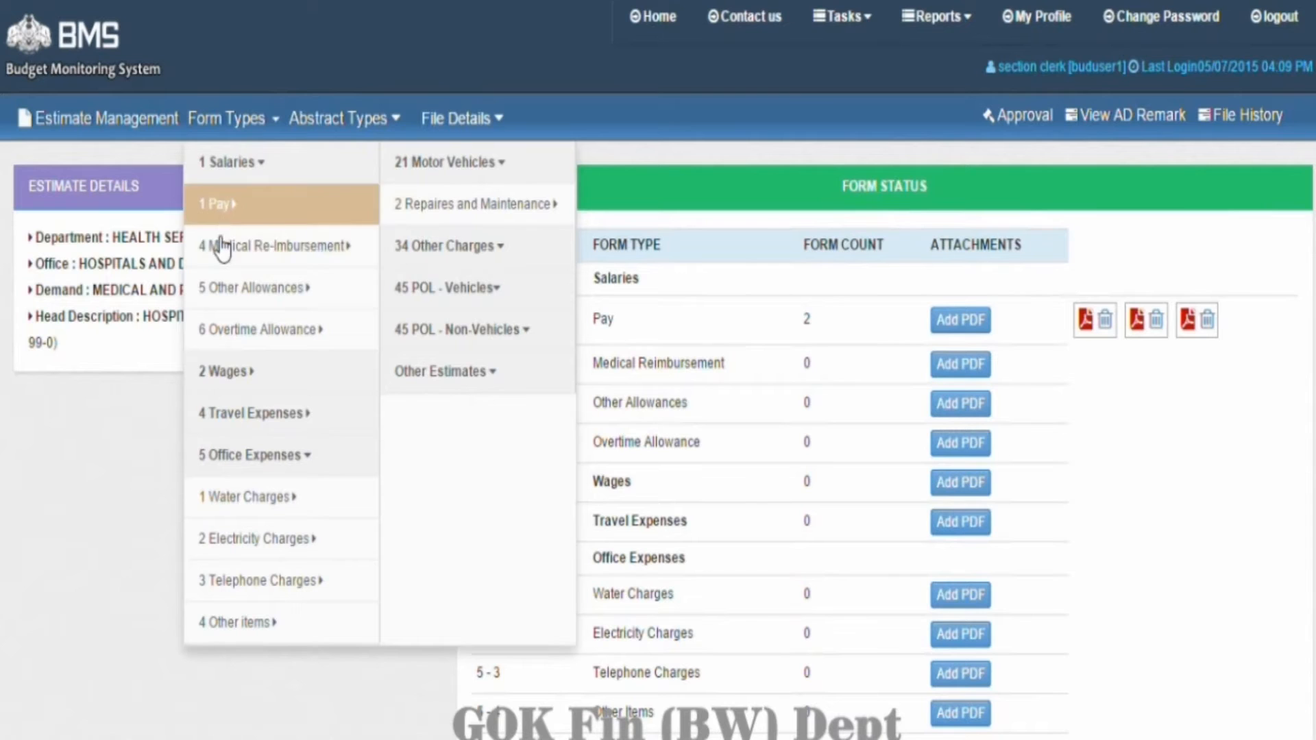
pyautogui.click(236, 295)
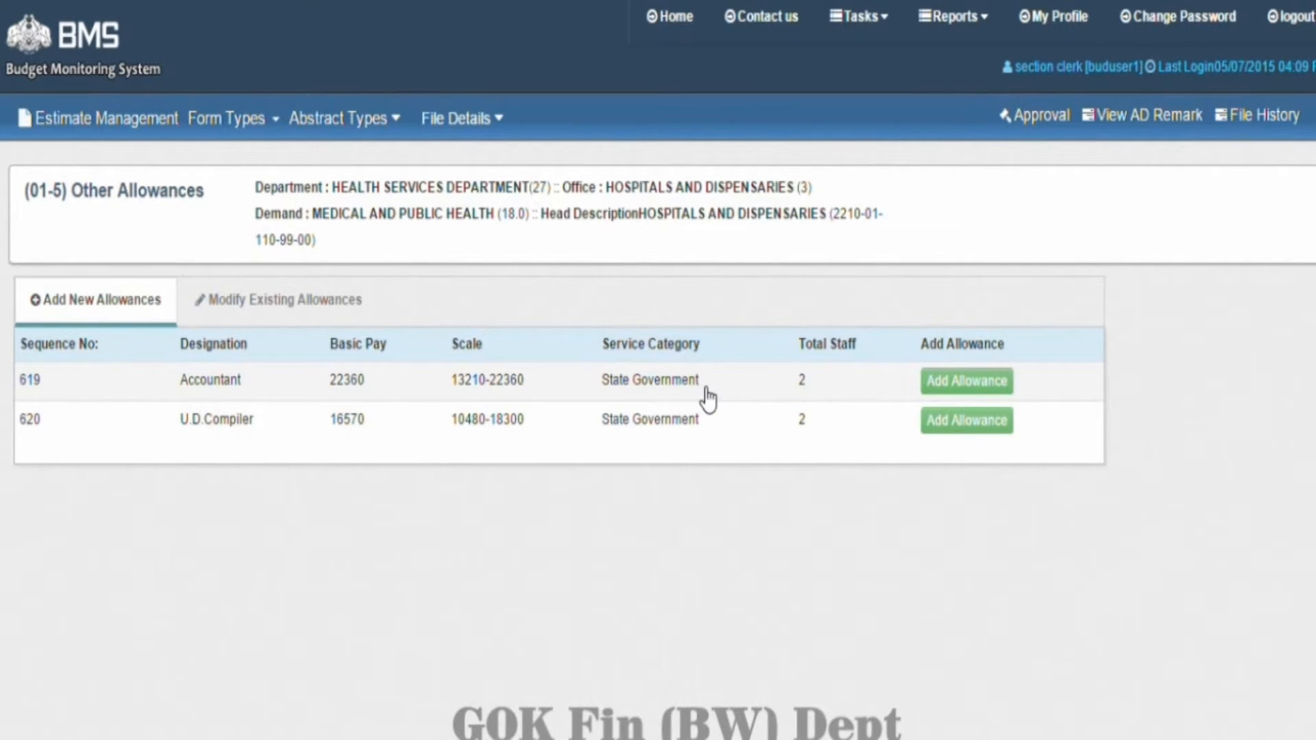
pyautogui.click(340, 307)
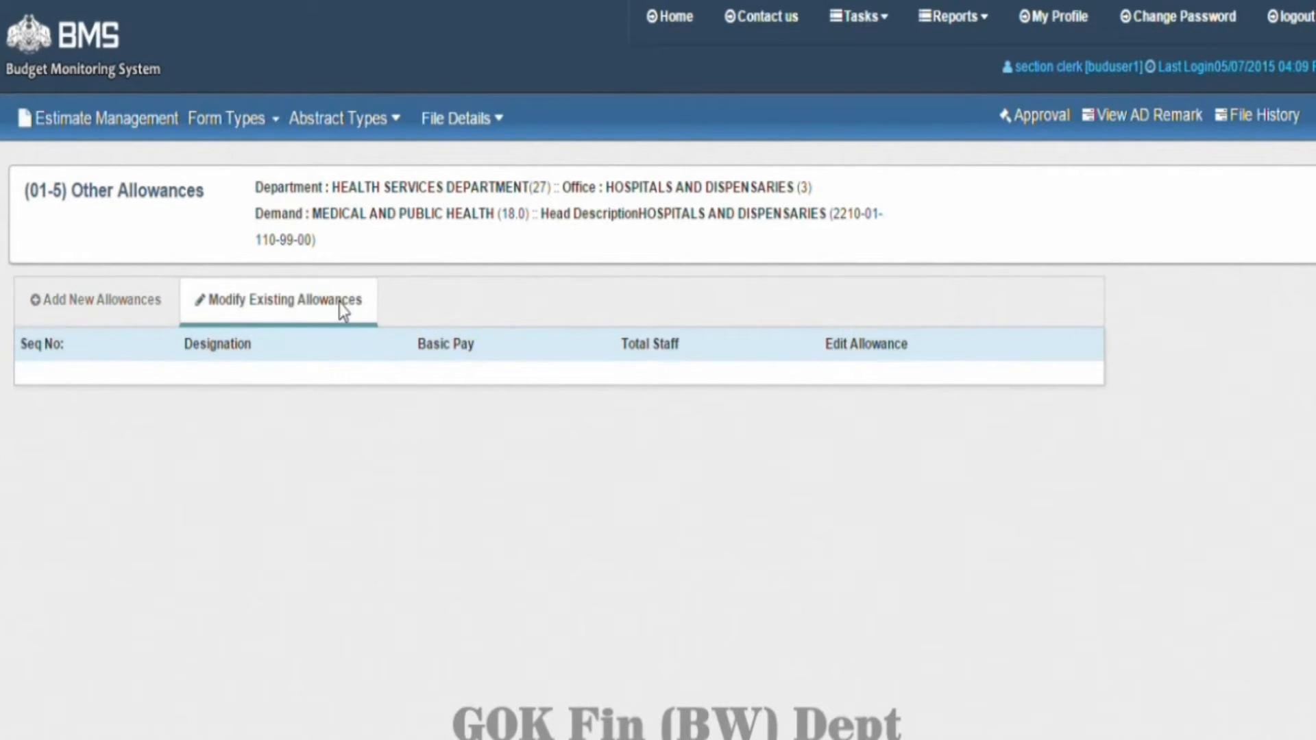
pyautogui.click(115, 306)
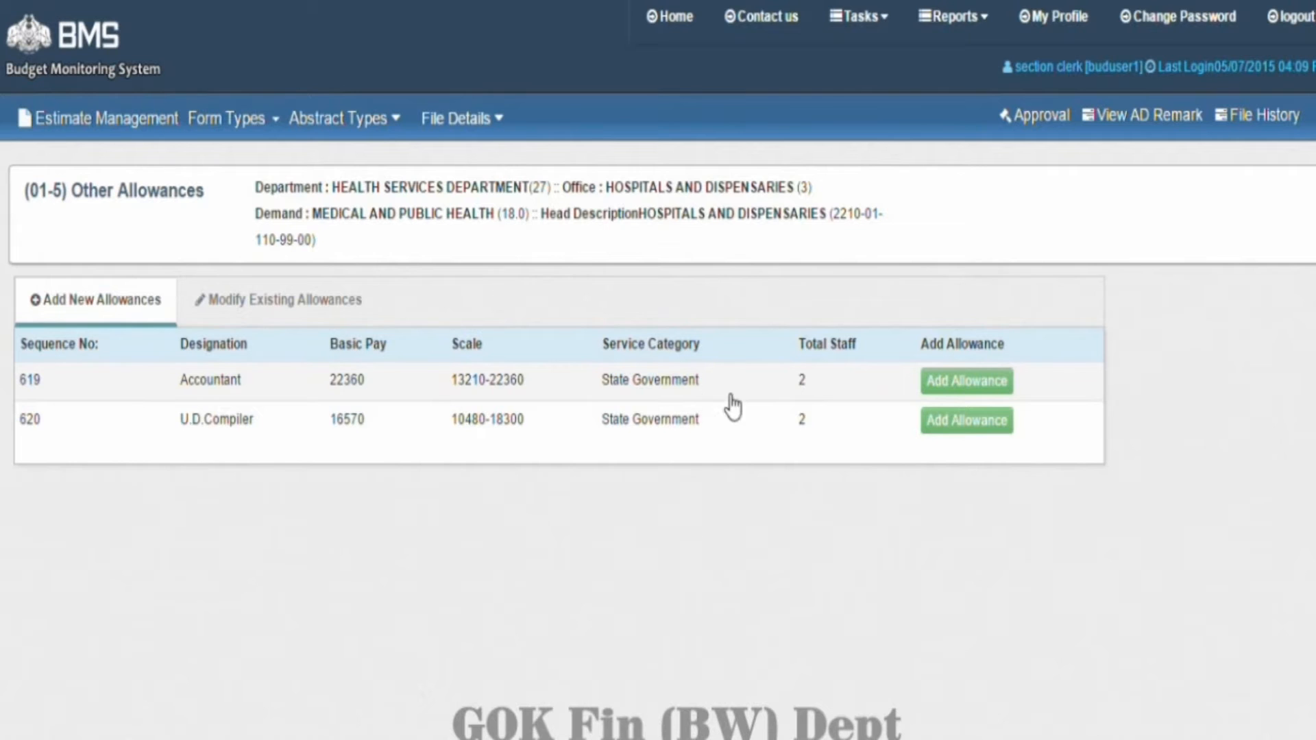
# Step: Add a Compensatory Allowance (CA) for the Accountant designation with a monthly amount of Rs. 200 for 2 staff and save it
pyautogui.click(949, 384)
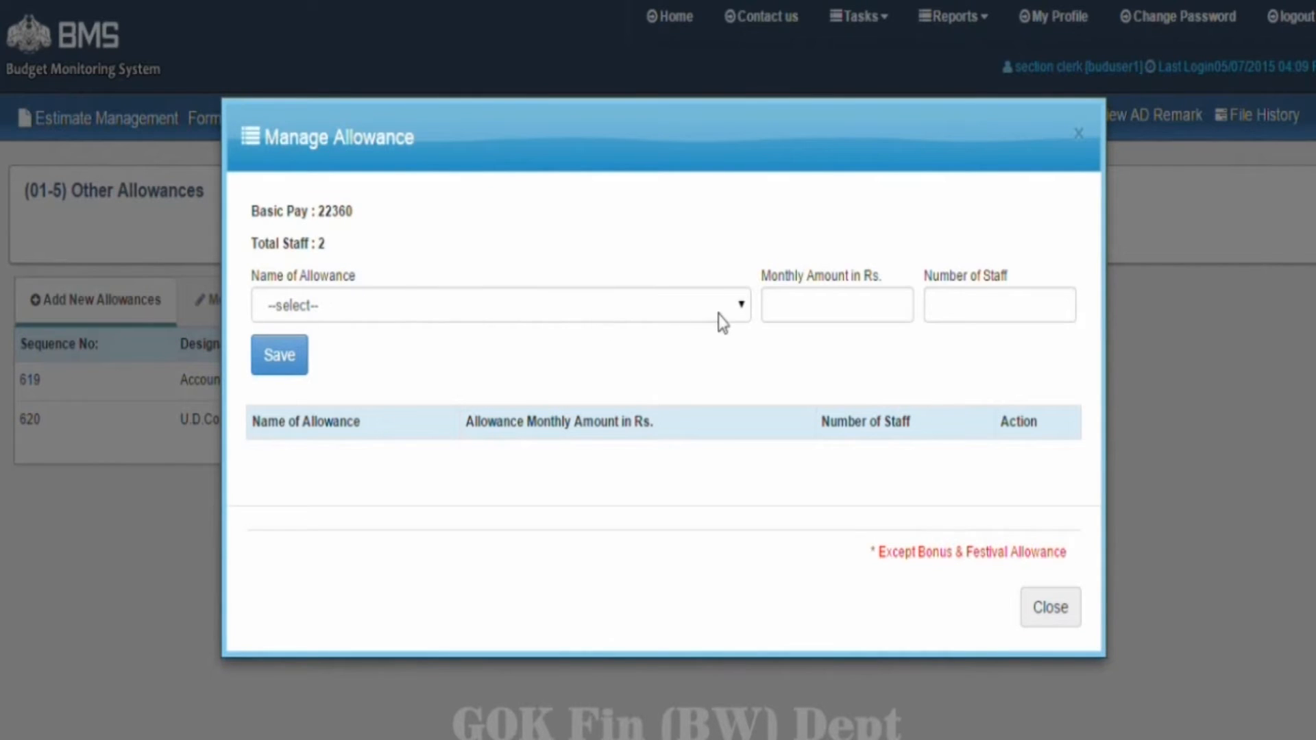
pyautogui.click(743, 306)
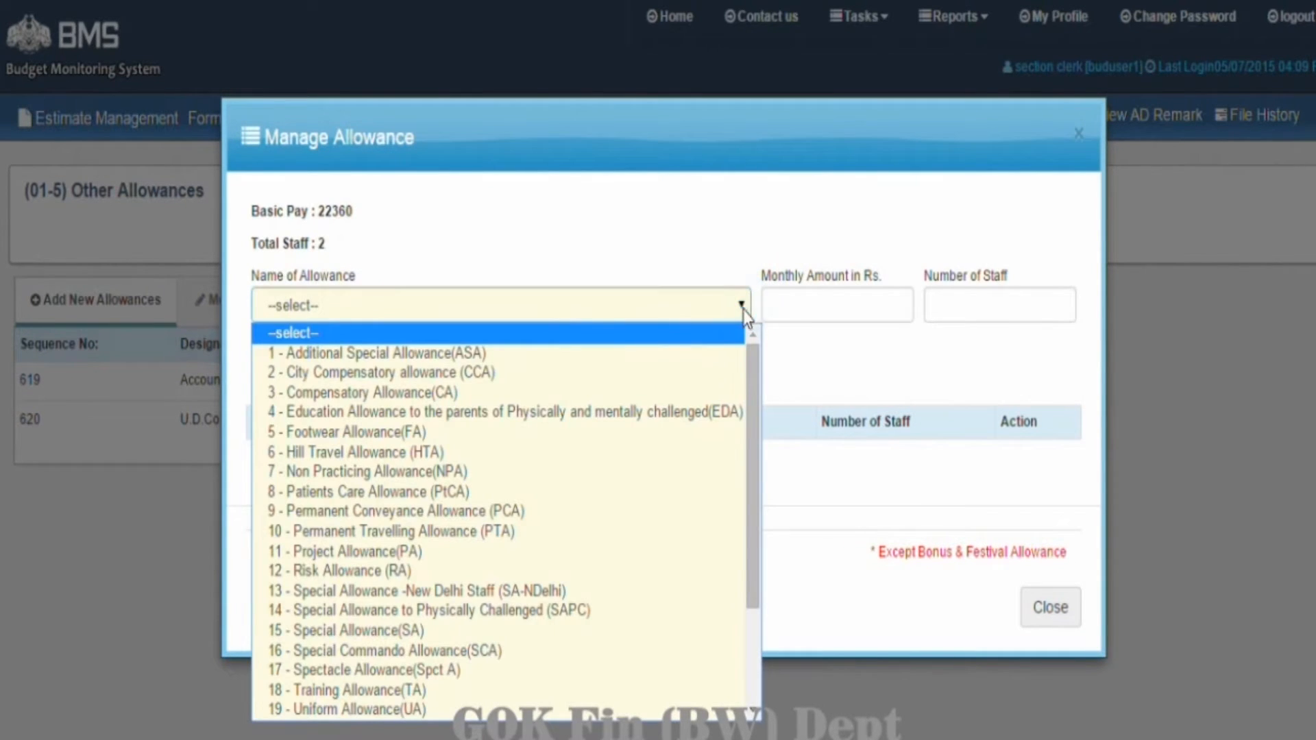
pyautogui.moveTo(752, 488); pyautogui.dragTo(754, 452)
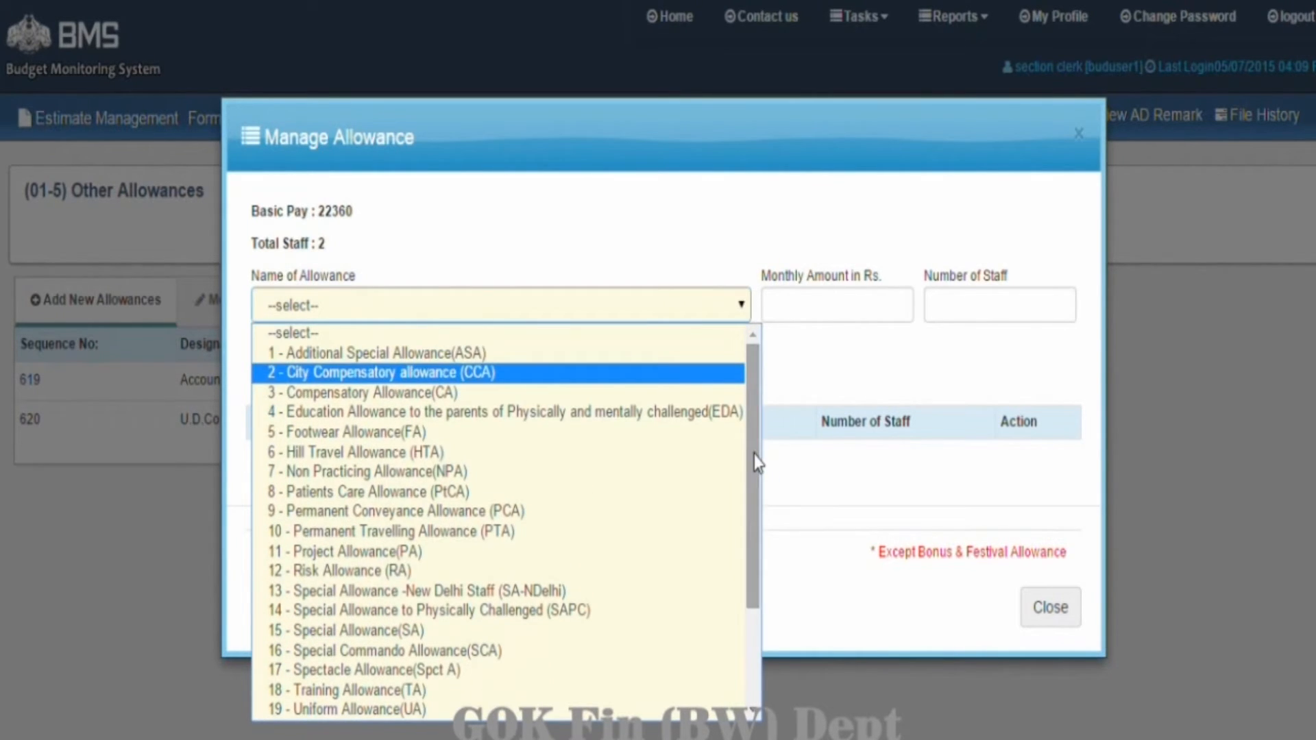
pyautogui.click(483, 392)
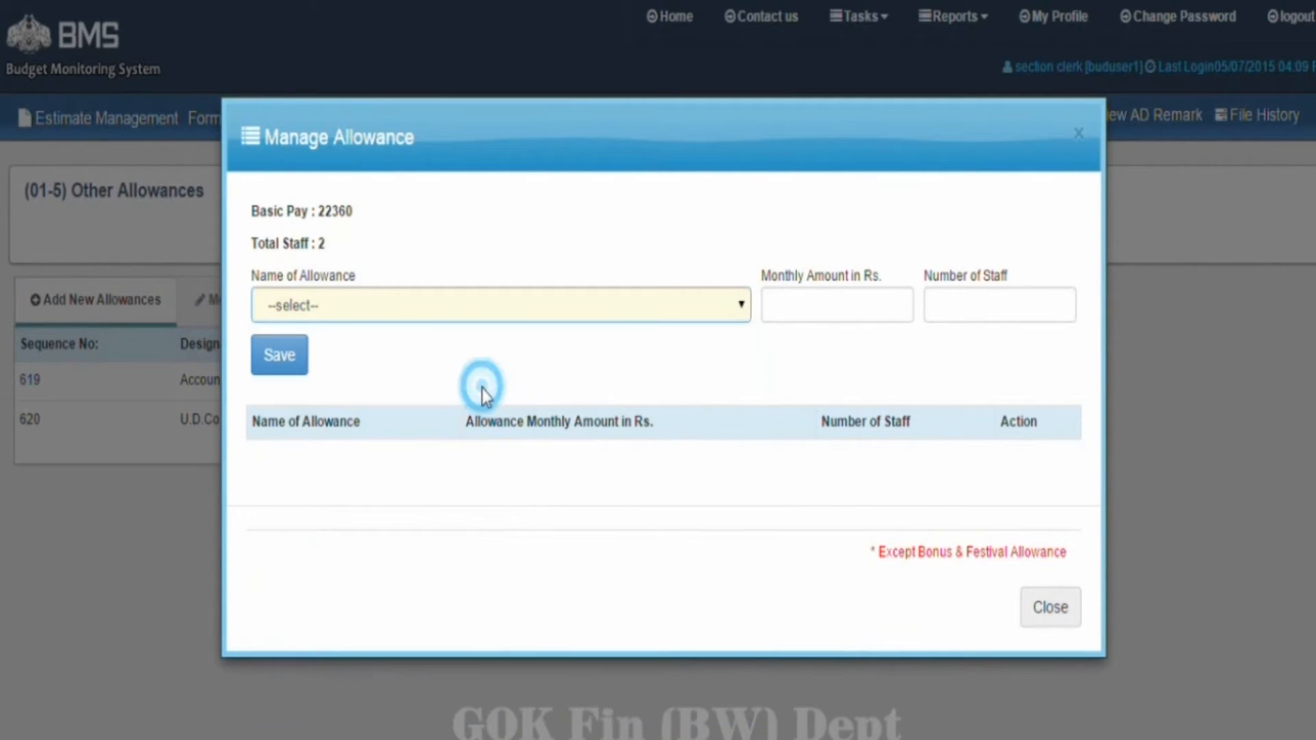
pyautogui.click(778, 310)
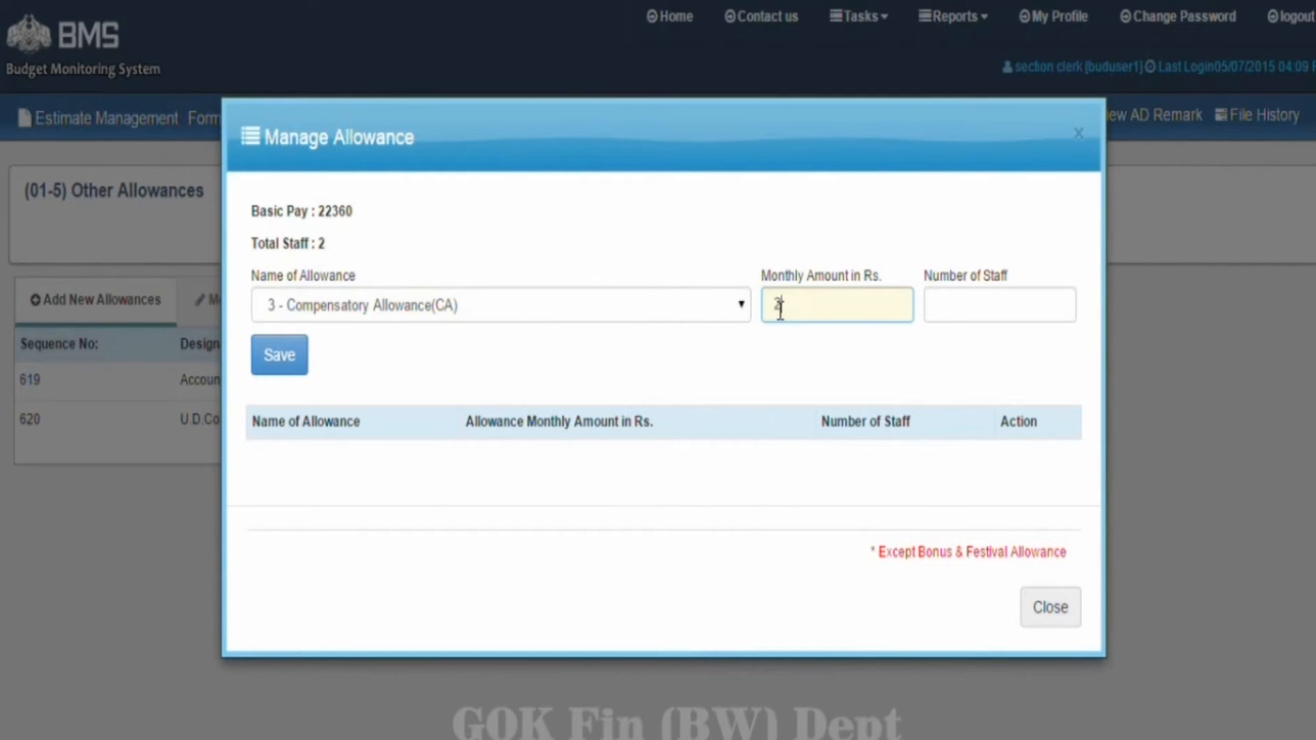
pyautogui.click(941, 306)
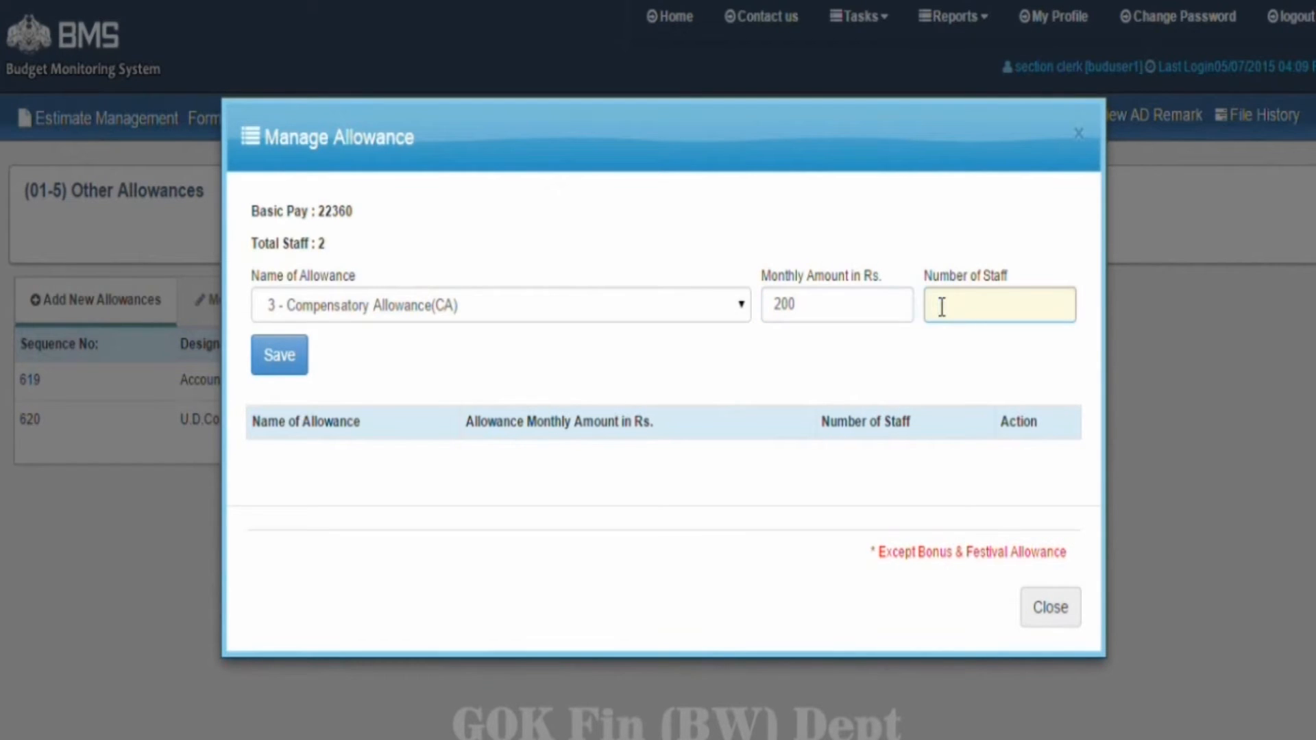
pyautogui.click(280, 356)
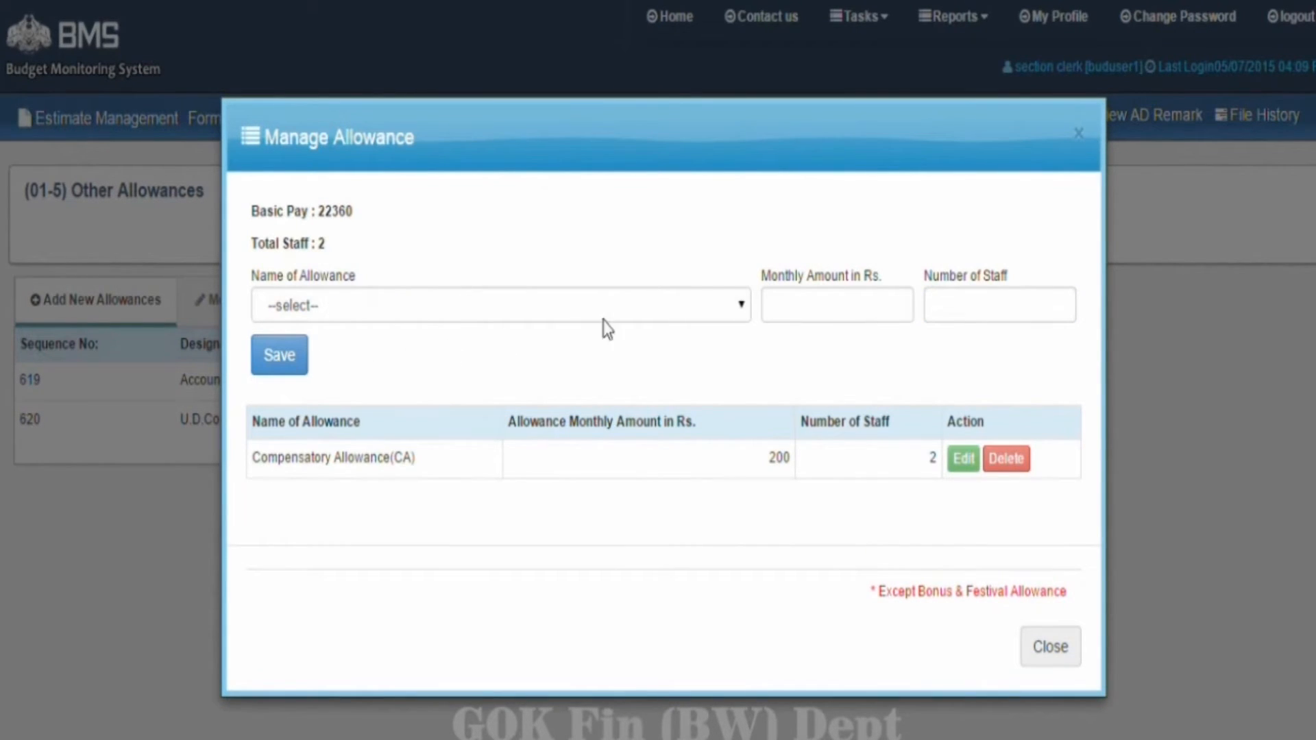
# Step: Add a Footwear Allowance (FA) for the Accountant with an annual amount of Rs. 1200 for 1 staff and save it
pyautogui.click(746, 307)
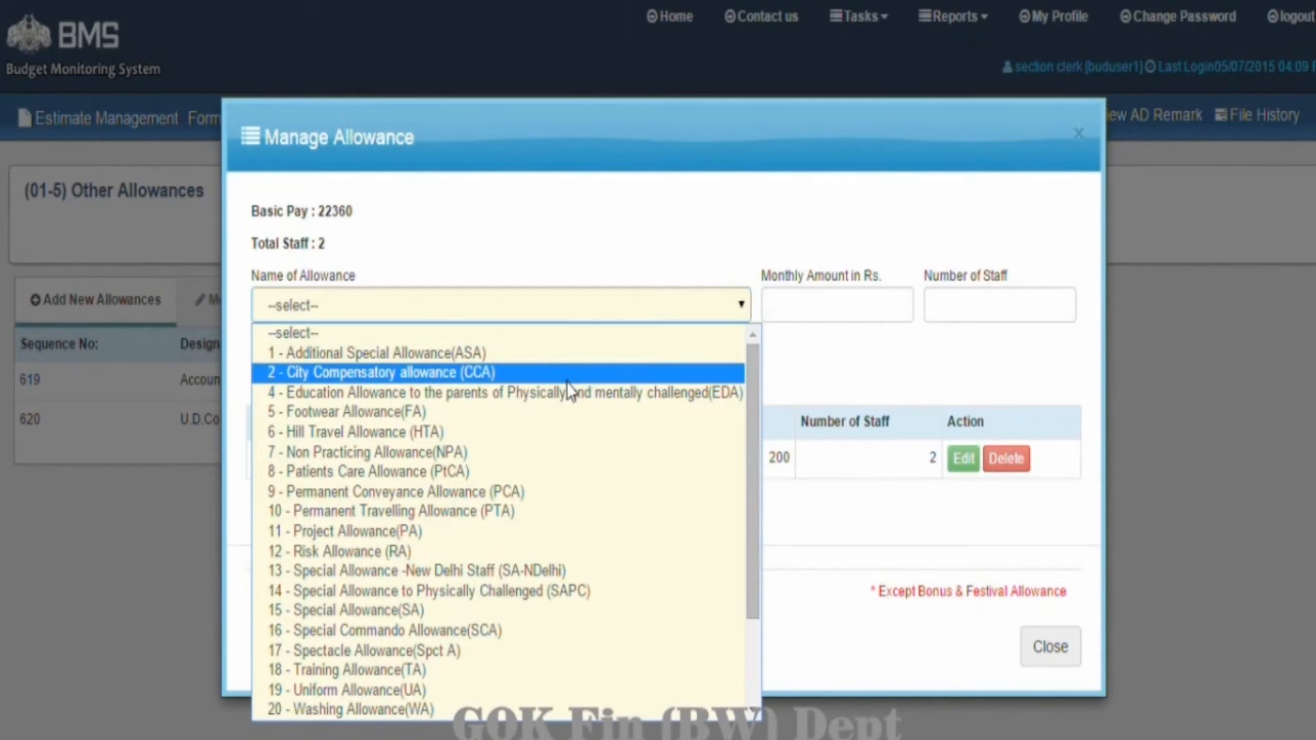
pyautogui.click(514, 413)
pyautogui.click(792, 309)
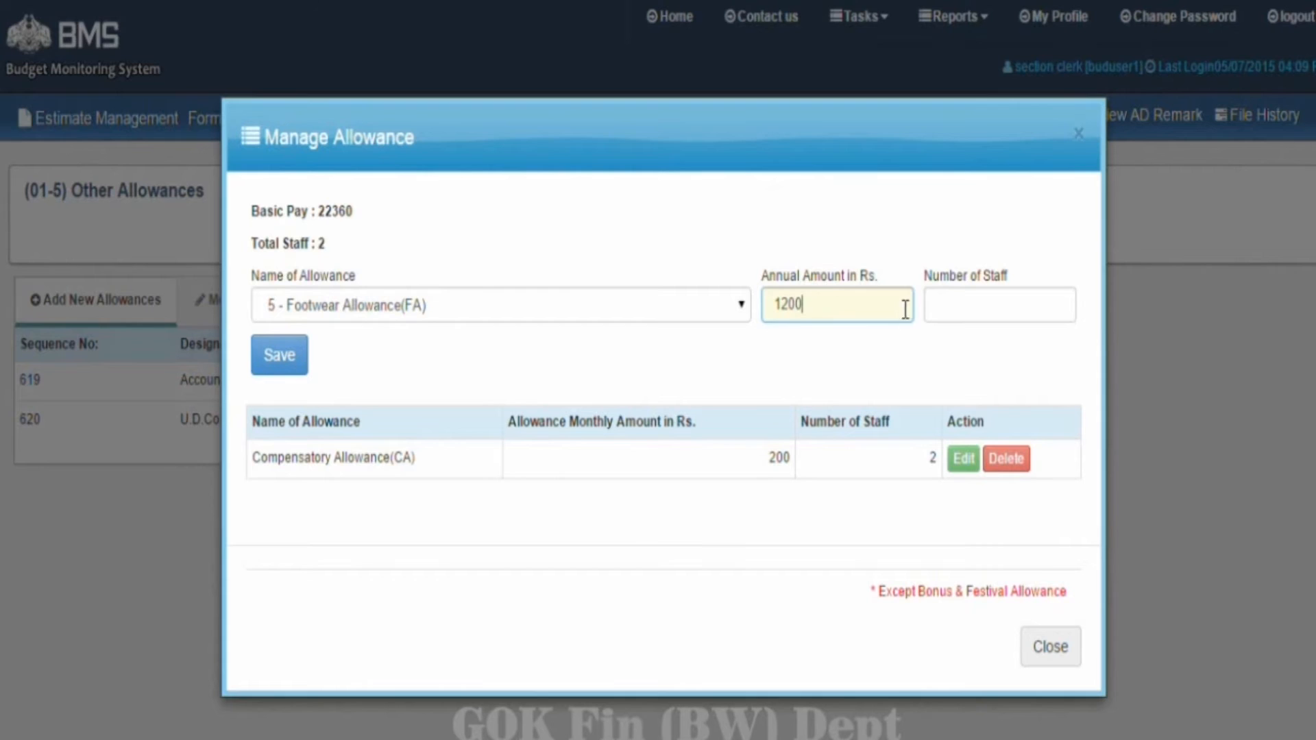
pyautogui.click(944, 309)
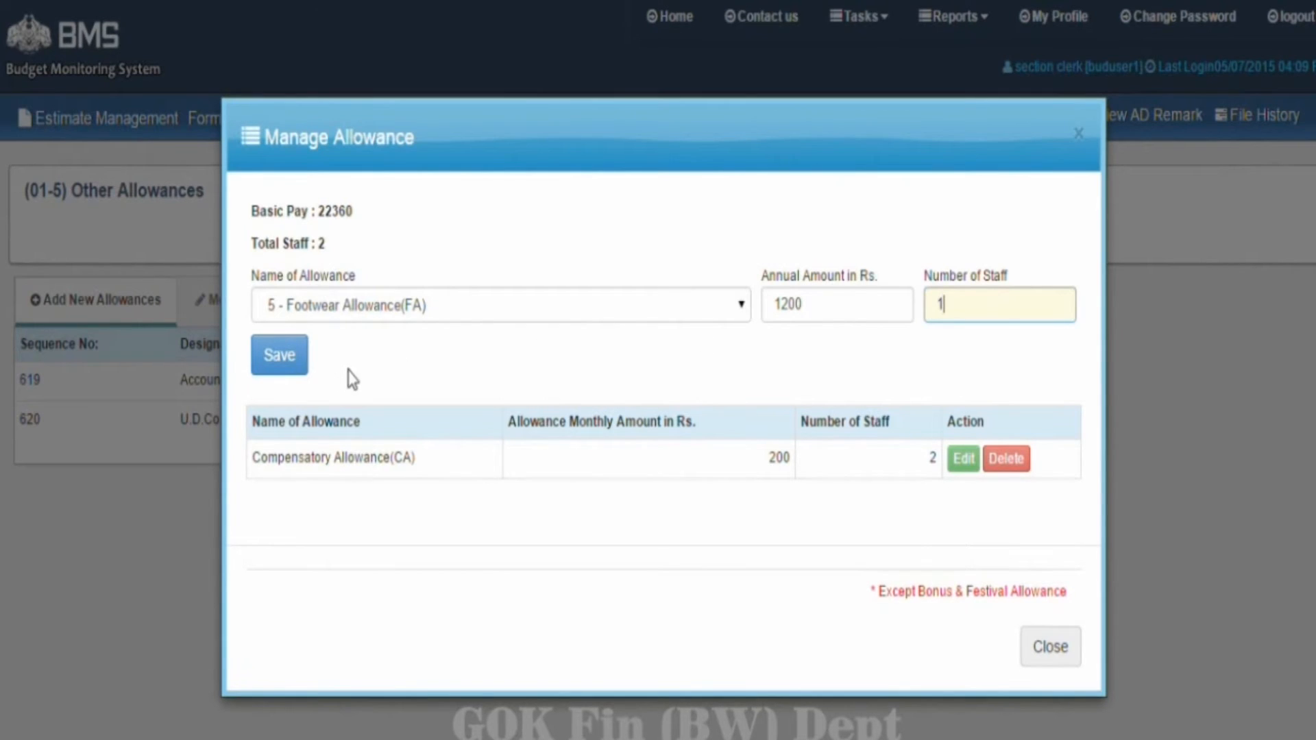
pyautogui.click(271, 364)
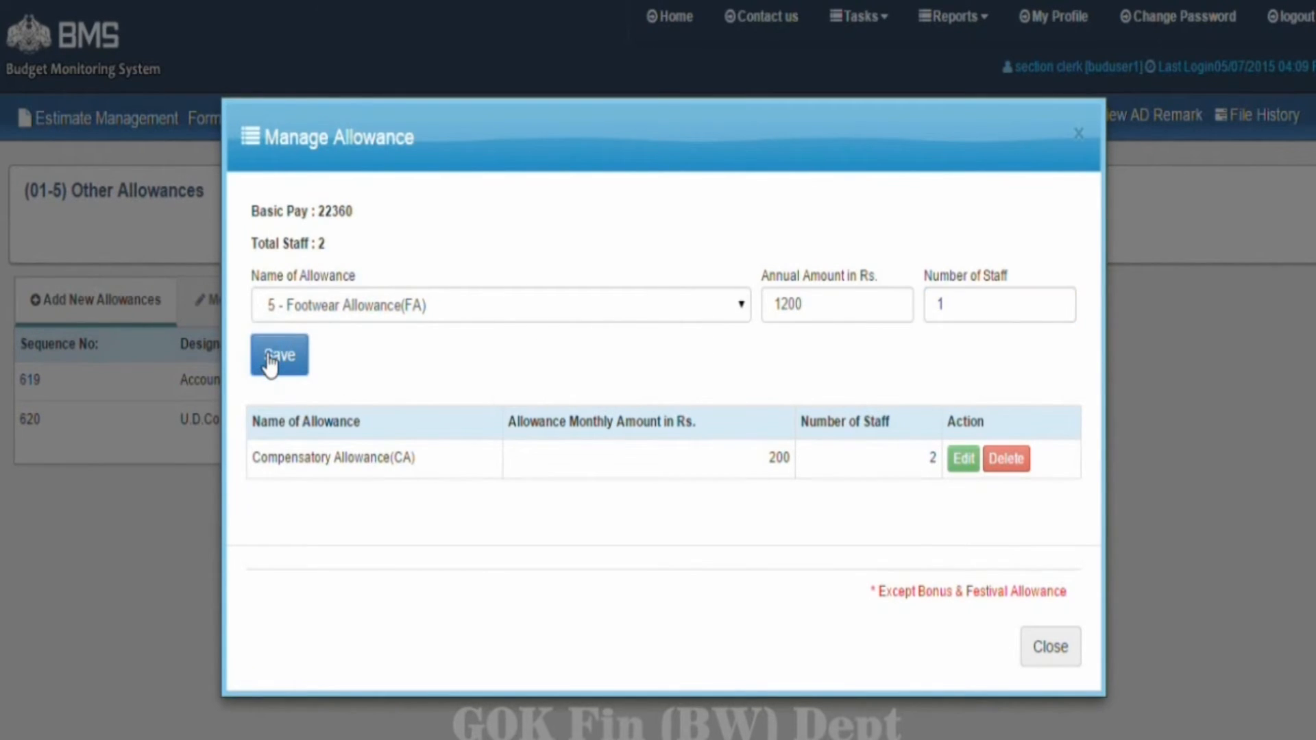
# Step: Add a Project Allowance (PA) for the Accountant with a monthly amount of Rs. 150 for 1 staff and save it
pyautogui.click(741, 306)
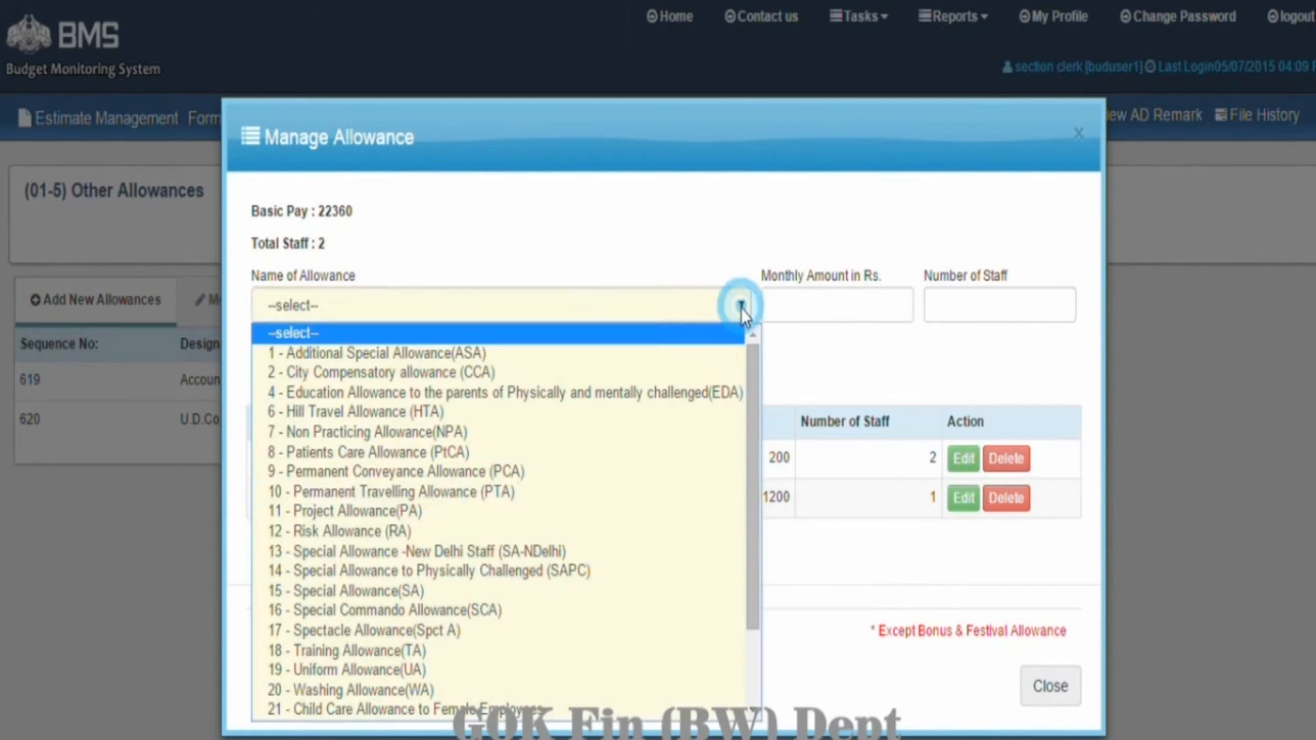
pyautogui.click(593, 511)
pyautogui.click(777, 304)
pyautogui.write('150')
pyautogui.press('Tab')
pyautogui.write('1')
pyautogui.click(301, 363)
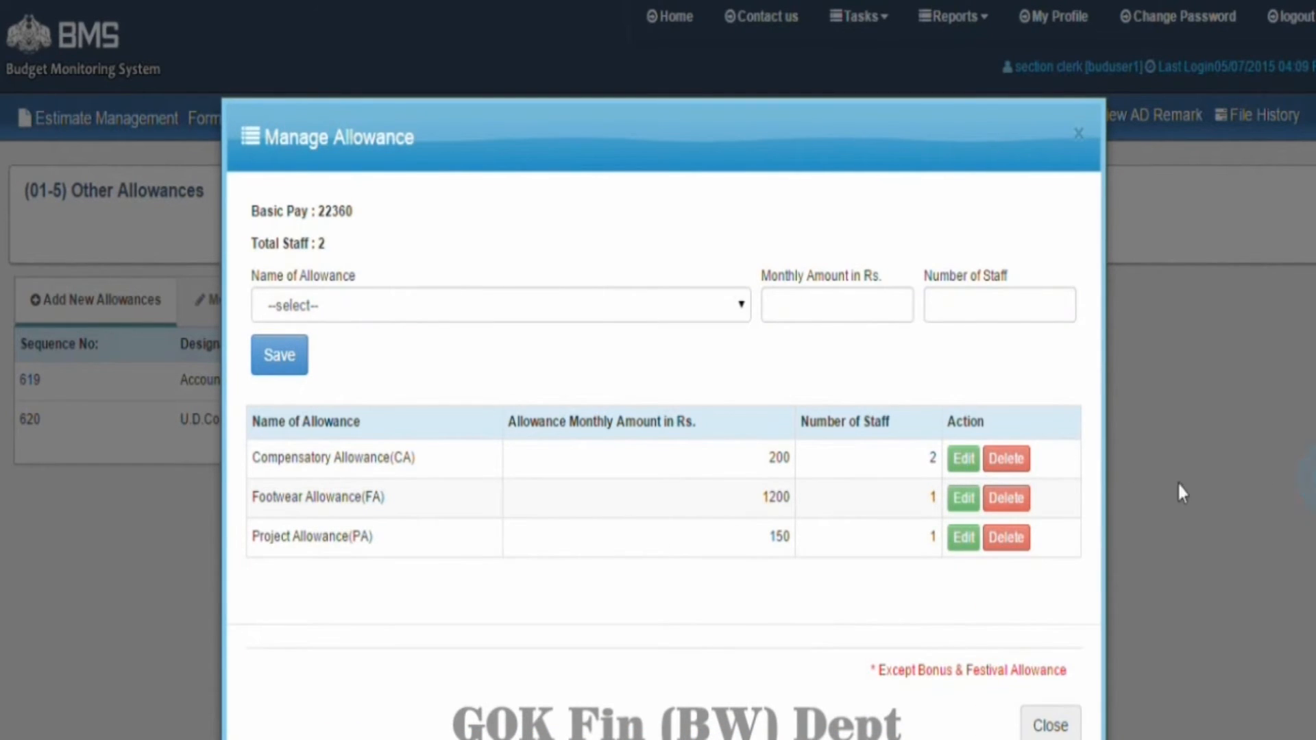
# Step: Update the Accountant's Compensatory Allowance to Rs. 250 per month and close the allowance dialog
pyautogui.click(961, 461)
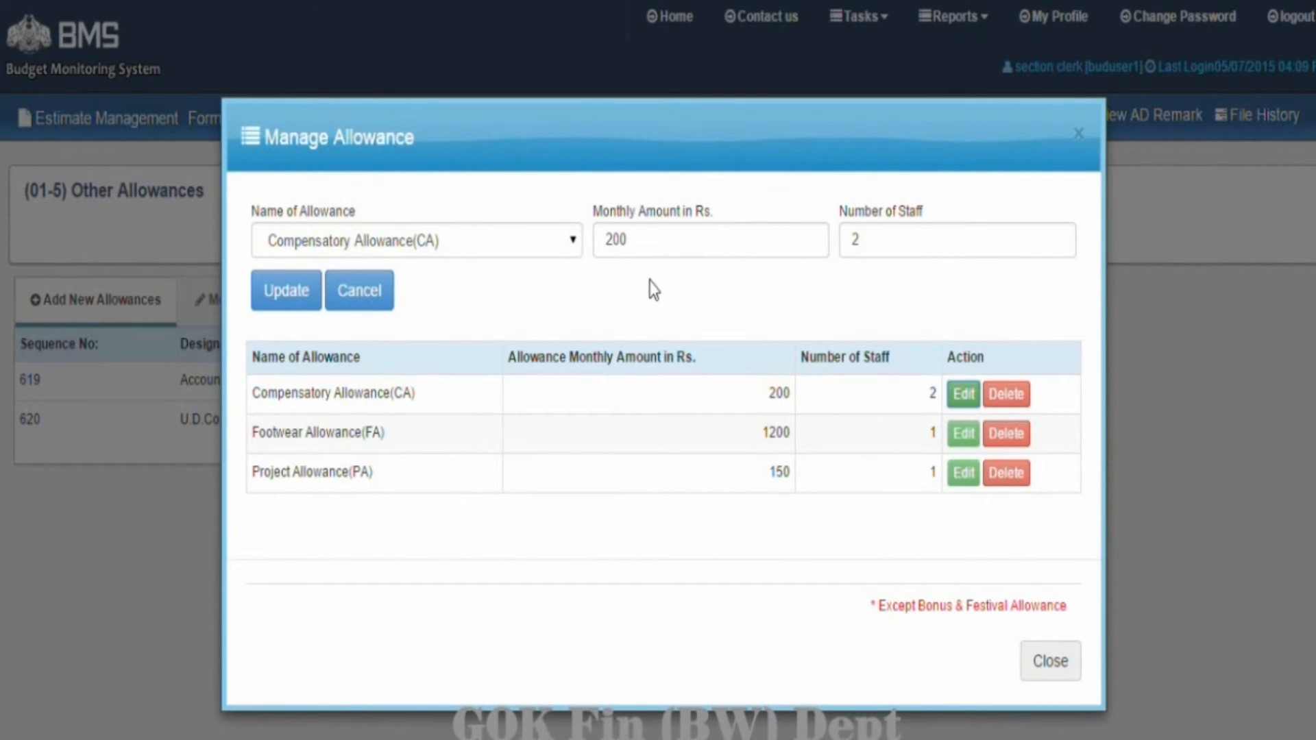
pyautogui.click(640, 245)
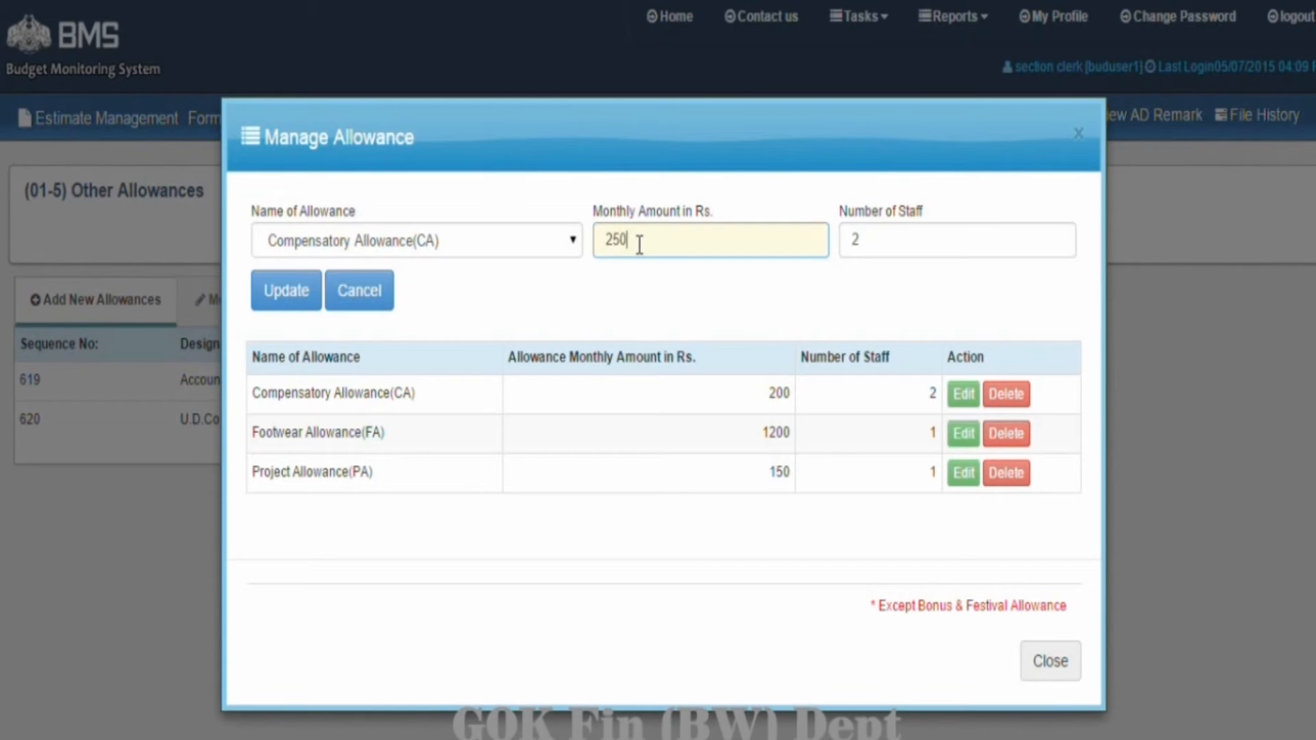
pyautogui.click(290, 309)
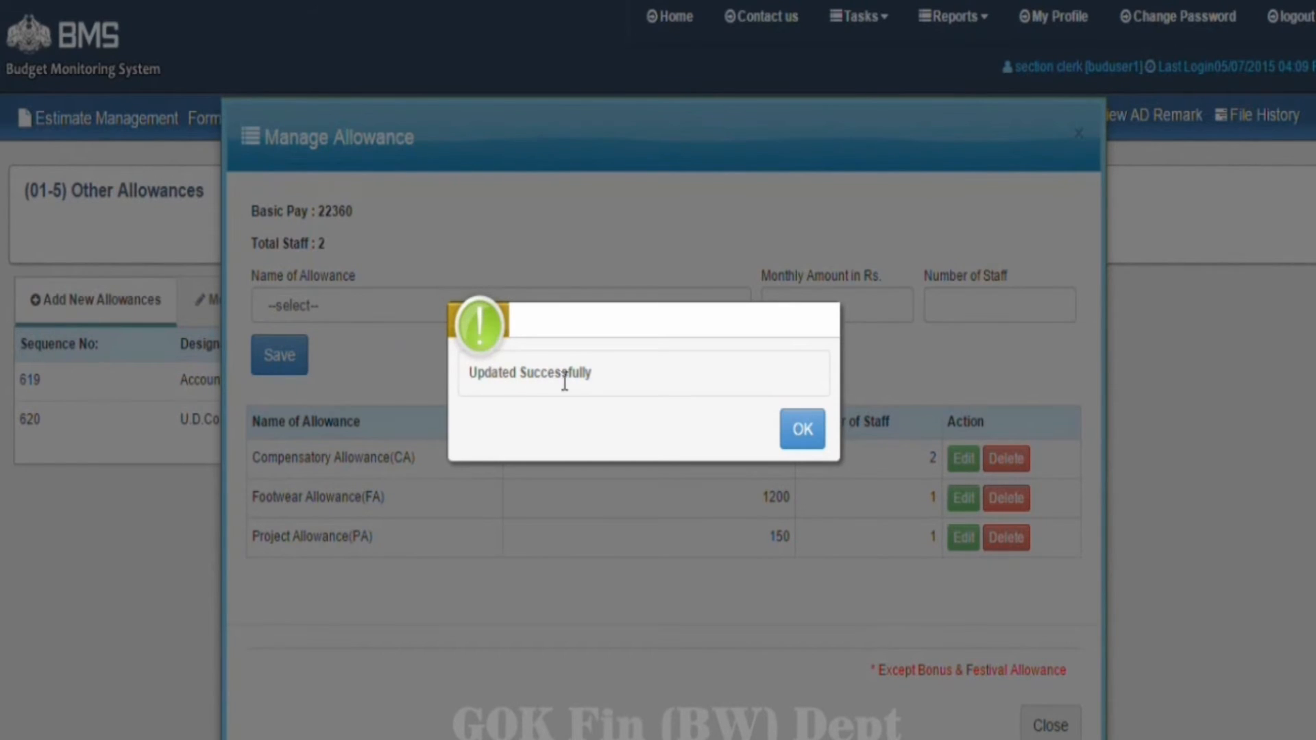
pyautogui.click(800, 428)
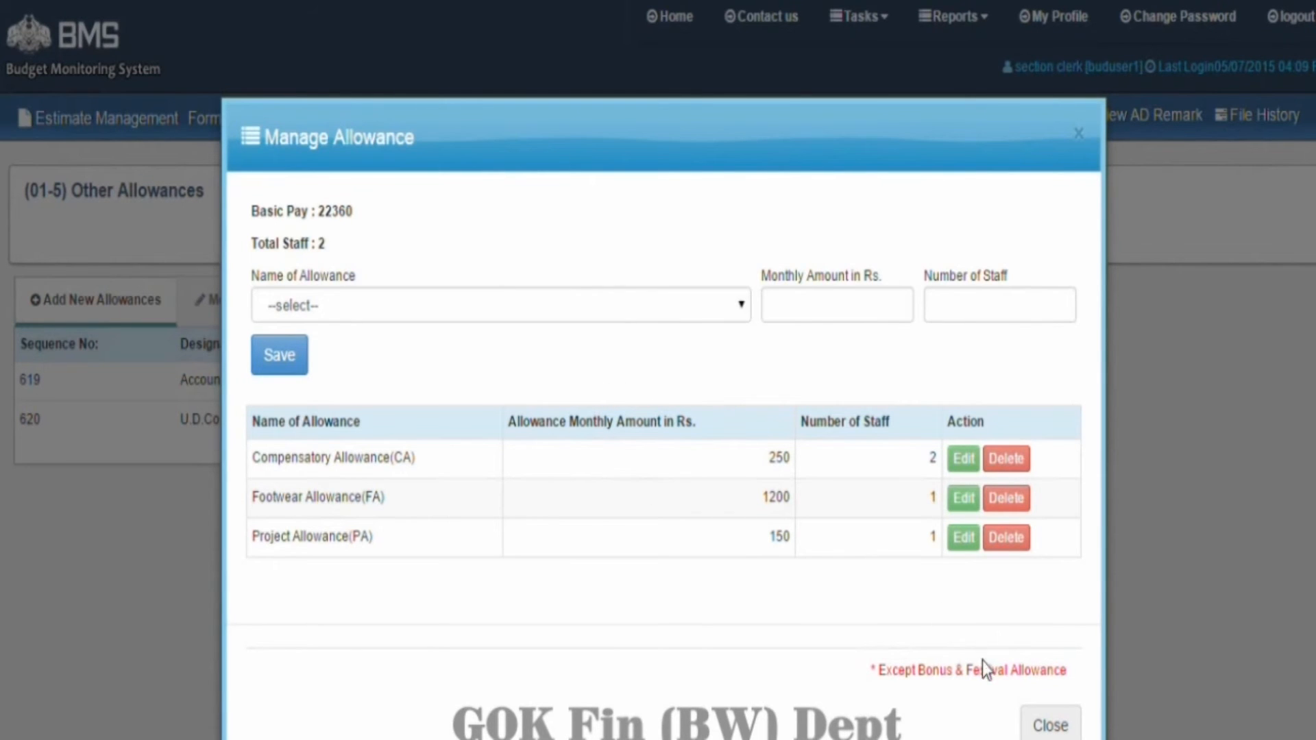
pyautogui.moveTo(875, 674); pyautogui.dragTo(1059, 674)
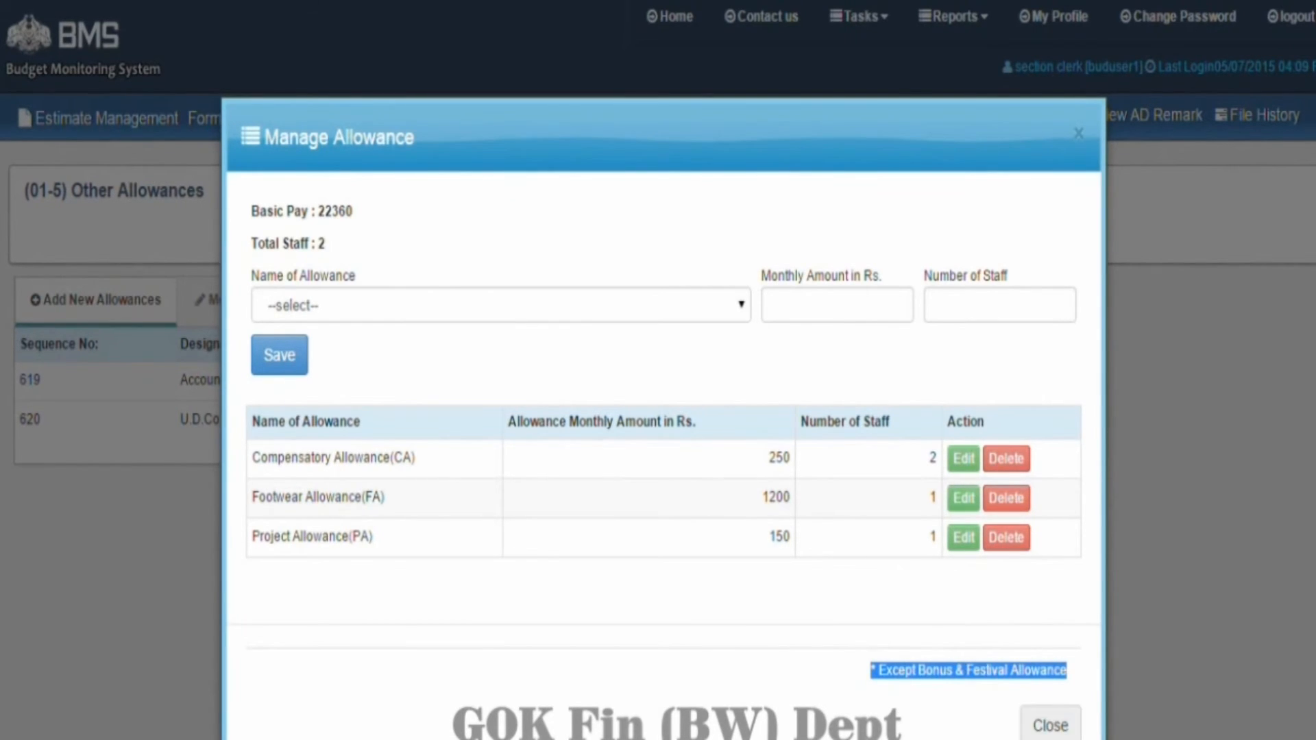
pyautogui.click(1049, 731)
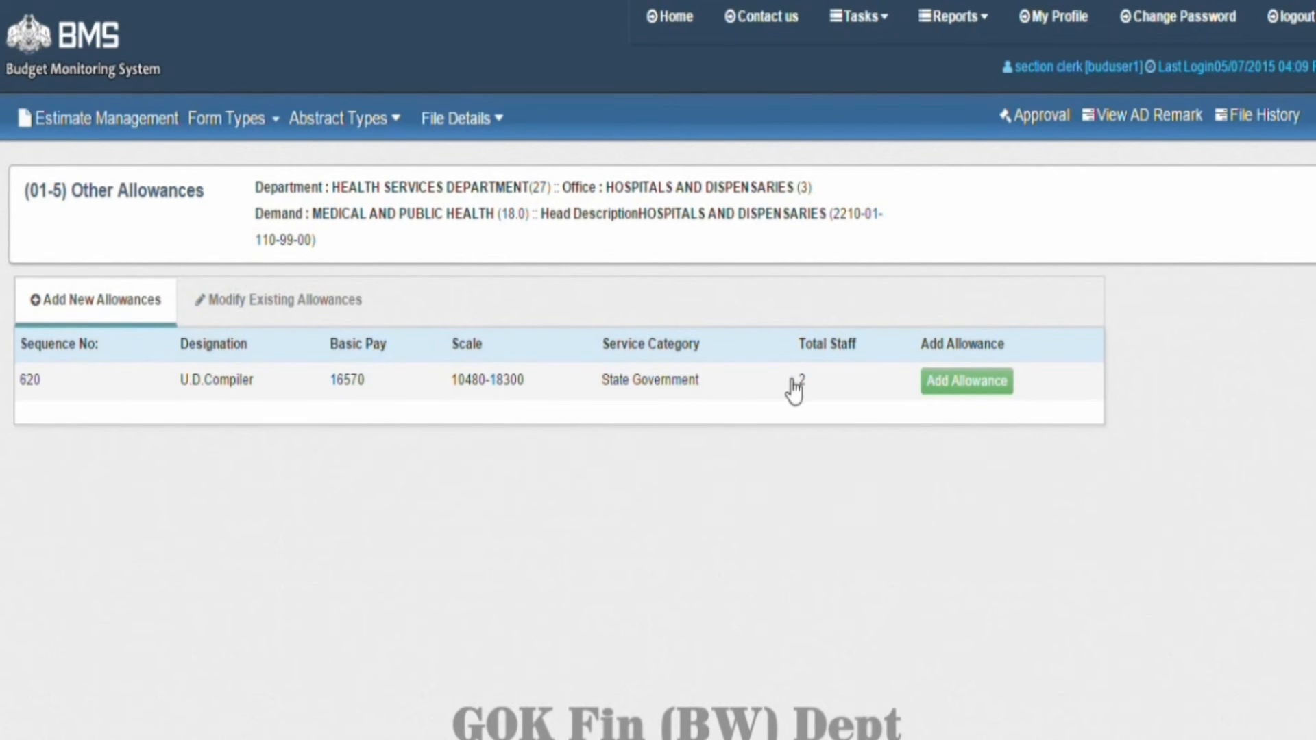
# Step: Add a Risk Allowance (RA) for the U.D.Compiler designation with a monthly amount of Rs. 250 for 2 staff and save it
pyautogui.click(951, 386)
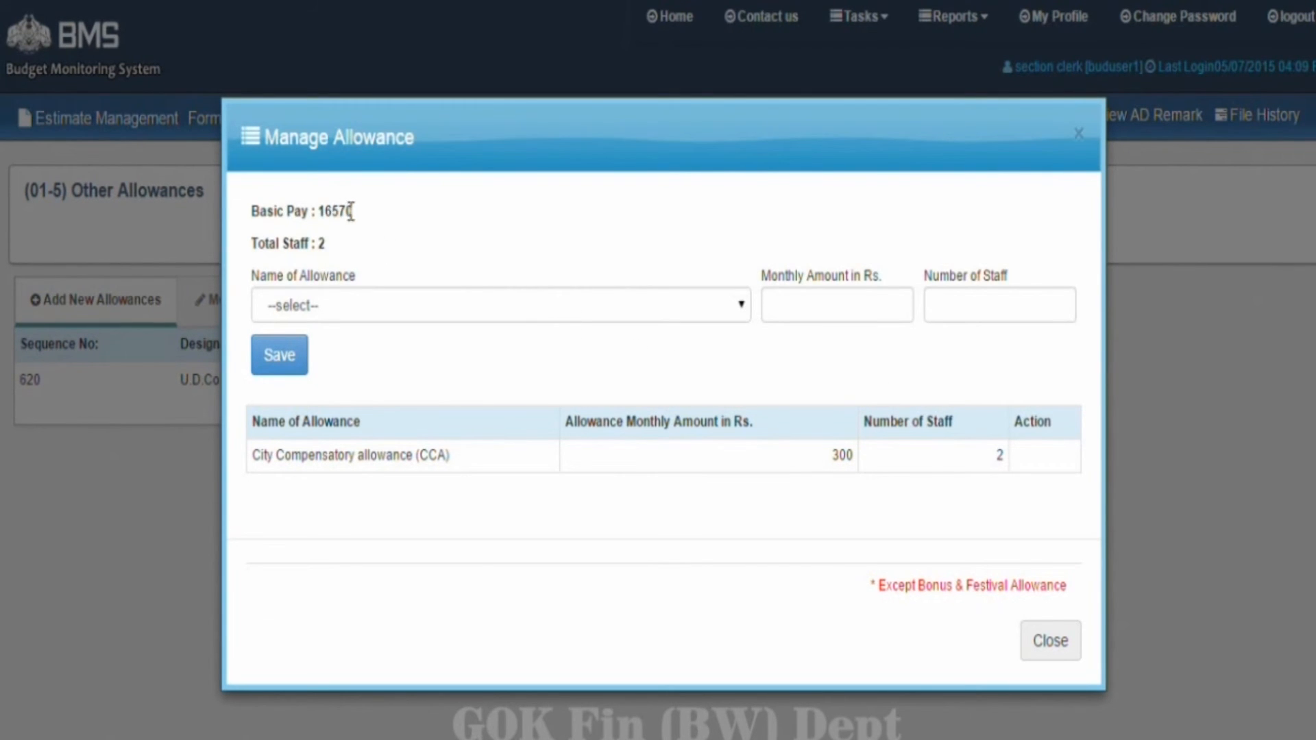
pyautogui.click(726, 314)
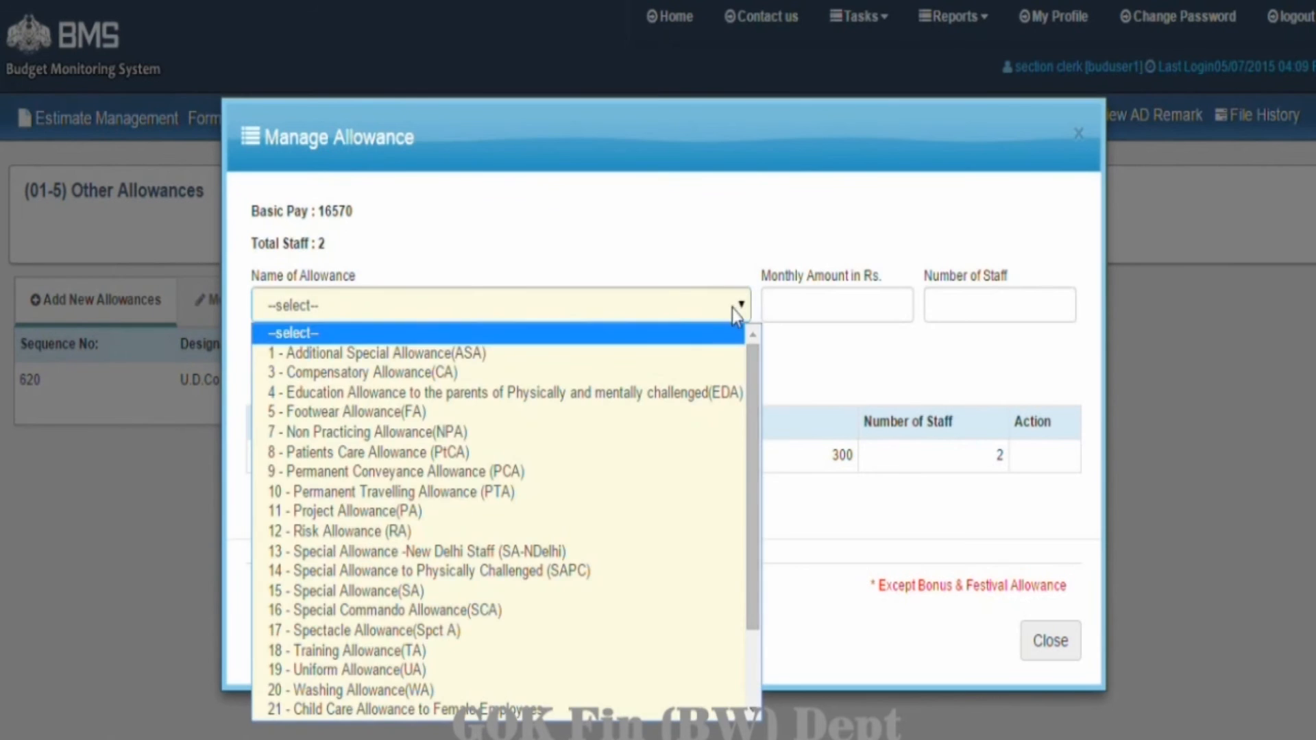
pyautogui.click(534, 532)
pyautogui.click(782, 307)
pyautogui.write('250')
pyautogui.click(940, 306)
pyautogui.write('2')
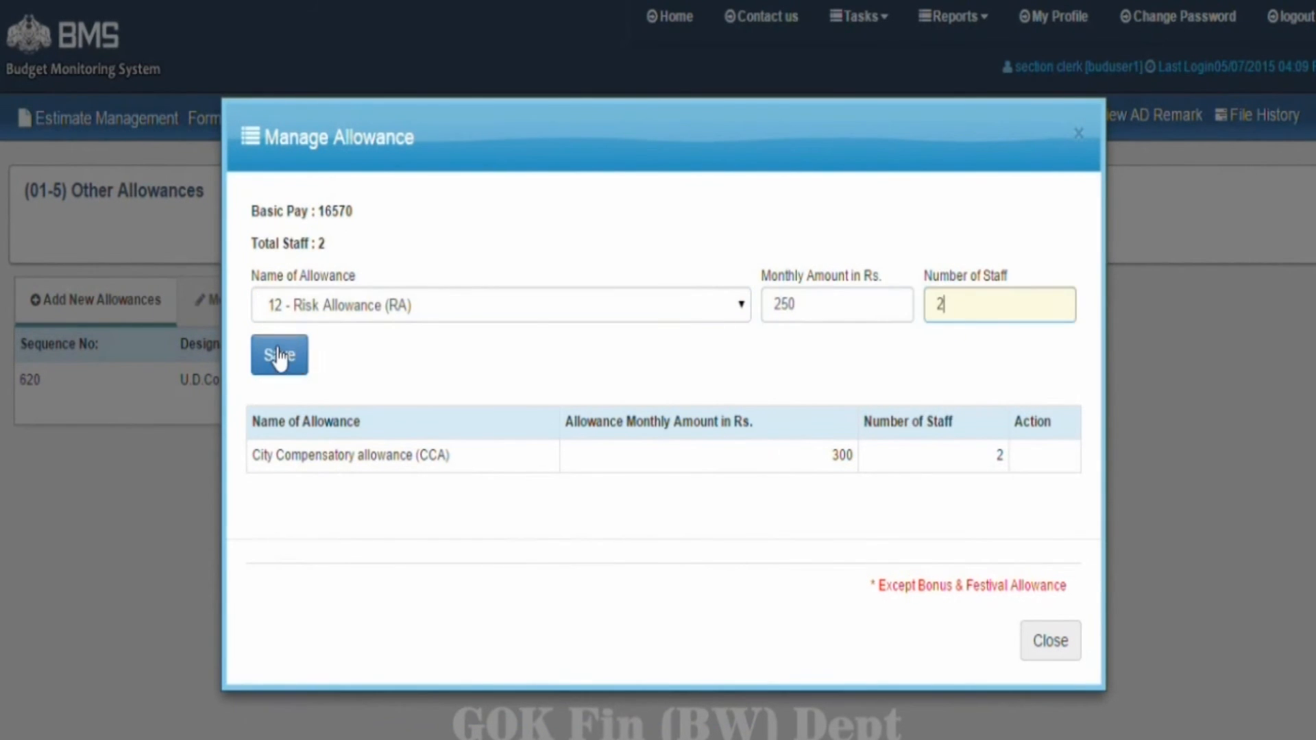
pyautogui.click(279, 355)
# Step: Save a Special Allowance (SA) for the U.D.Compiler at Rs. 200 per month for 1 staff and close the allowance dialog
pyautogui.click(562, 308)
pyautogui.click(504, 570)
pyautogui.click(781, 306)
pyautogui.write('200')
pyautogui.click(943, 305)
pyautogui.write('1')
pyautogui.click(282, 358)
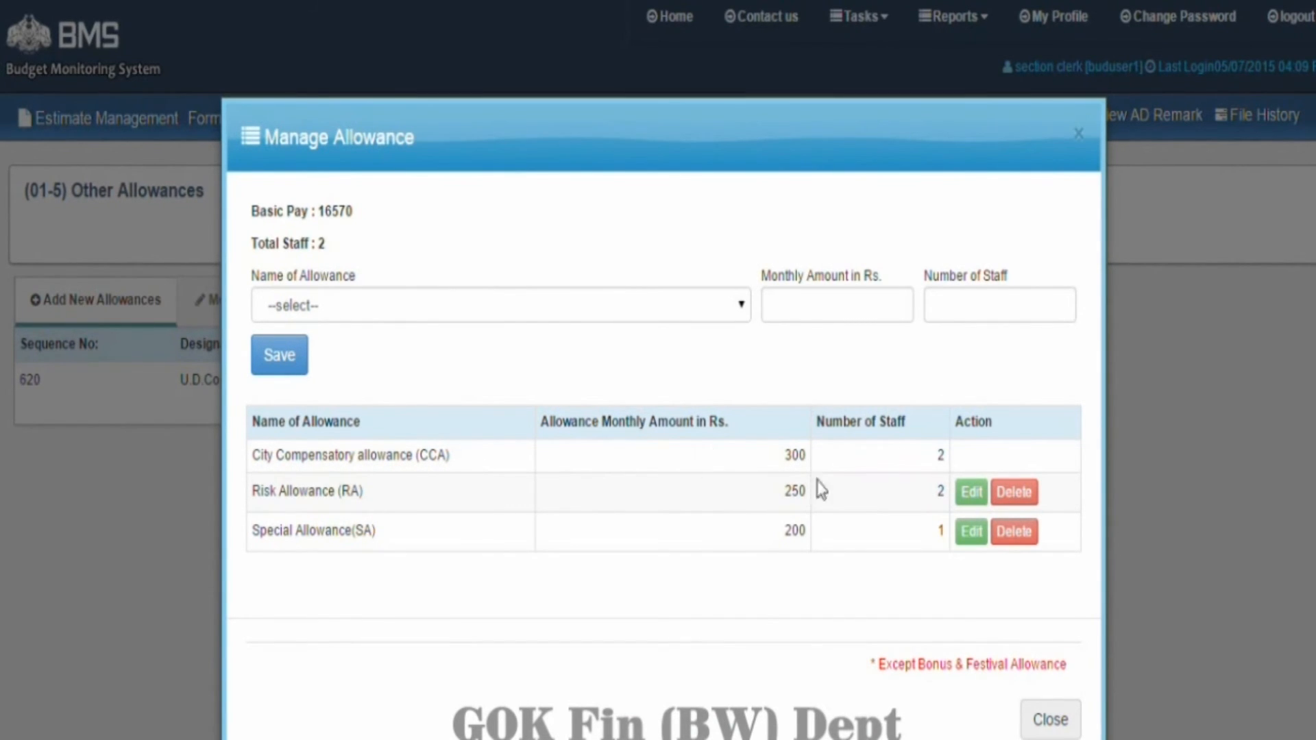
pyautogui.click(1040, 726)
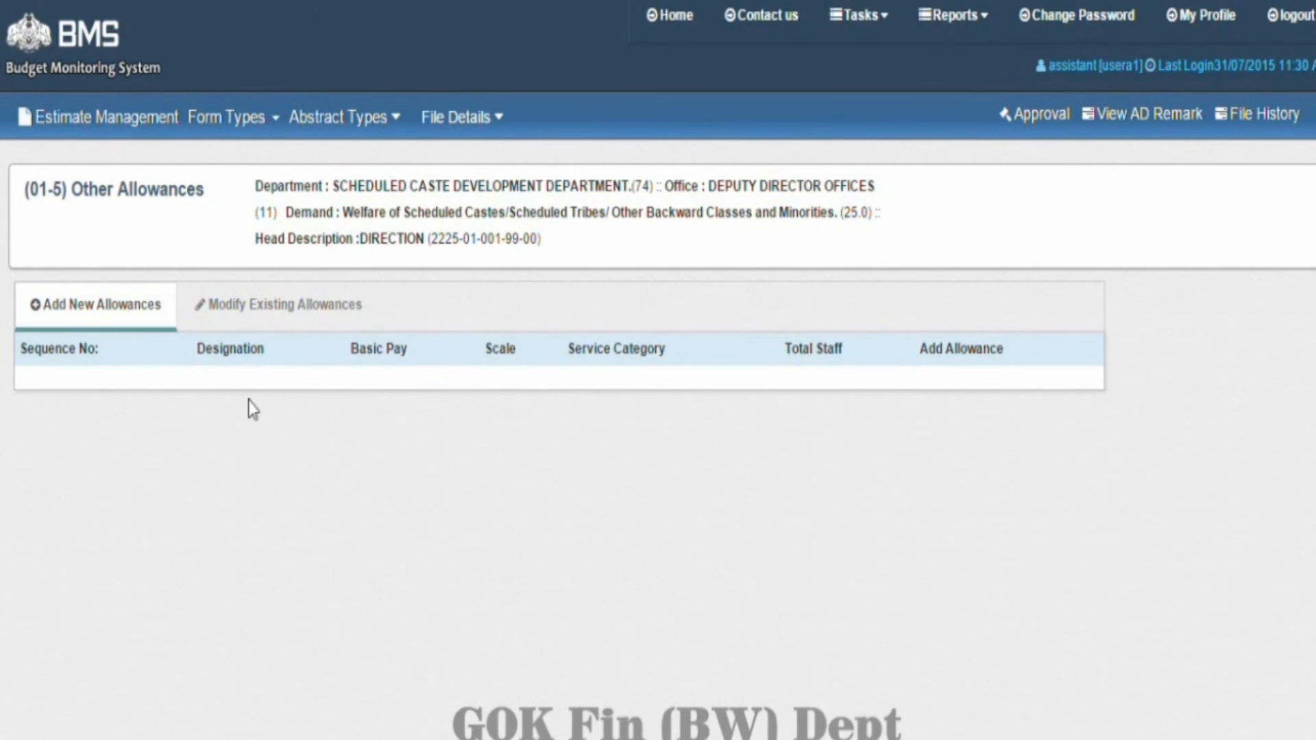
# Step: Among the existing allowances, update the A.C.Mechanic's Education Allowance (EDA) to Rs. 150 per month and close the dialog
pyautogui.click(280, 306)
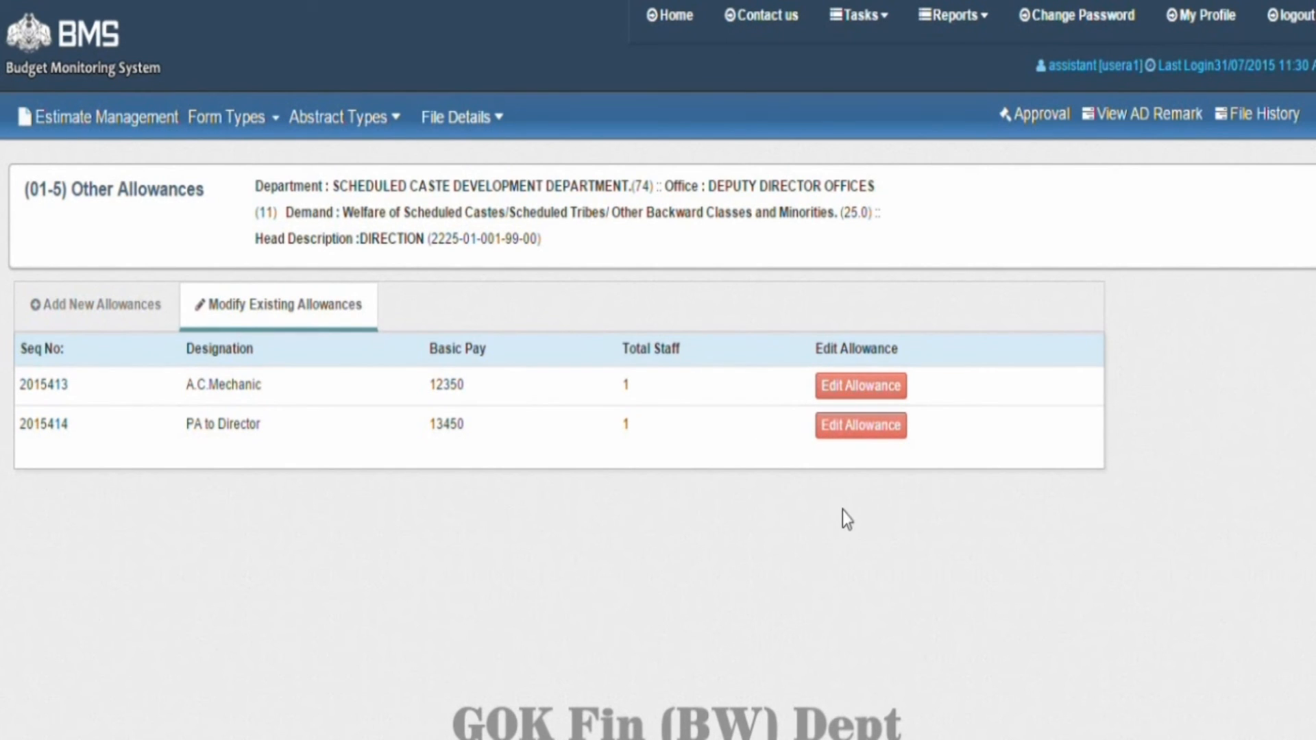
pyautogui.click(847, 384)
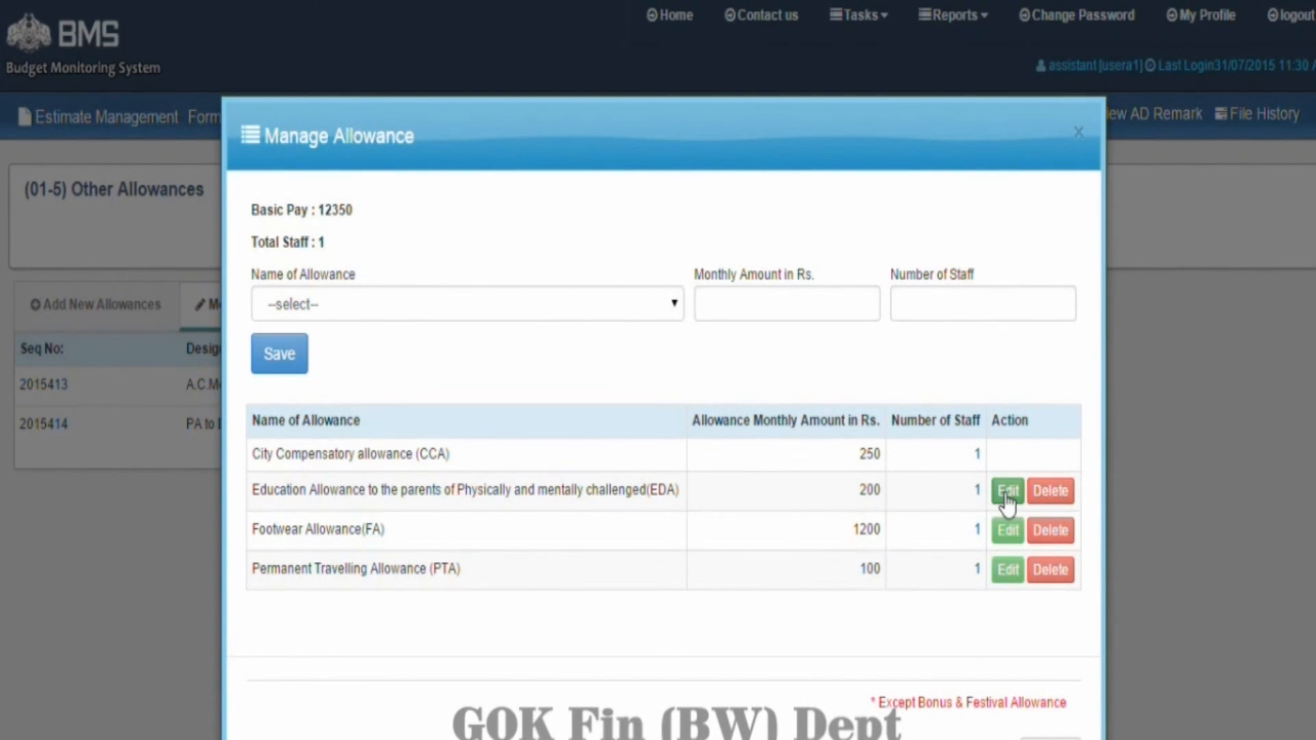
pyautogui.click(1006, 492)
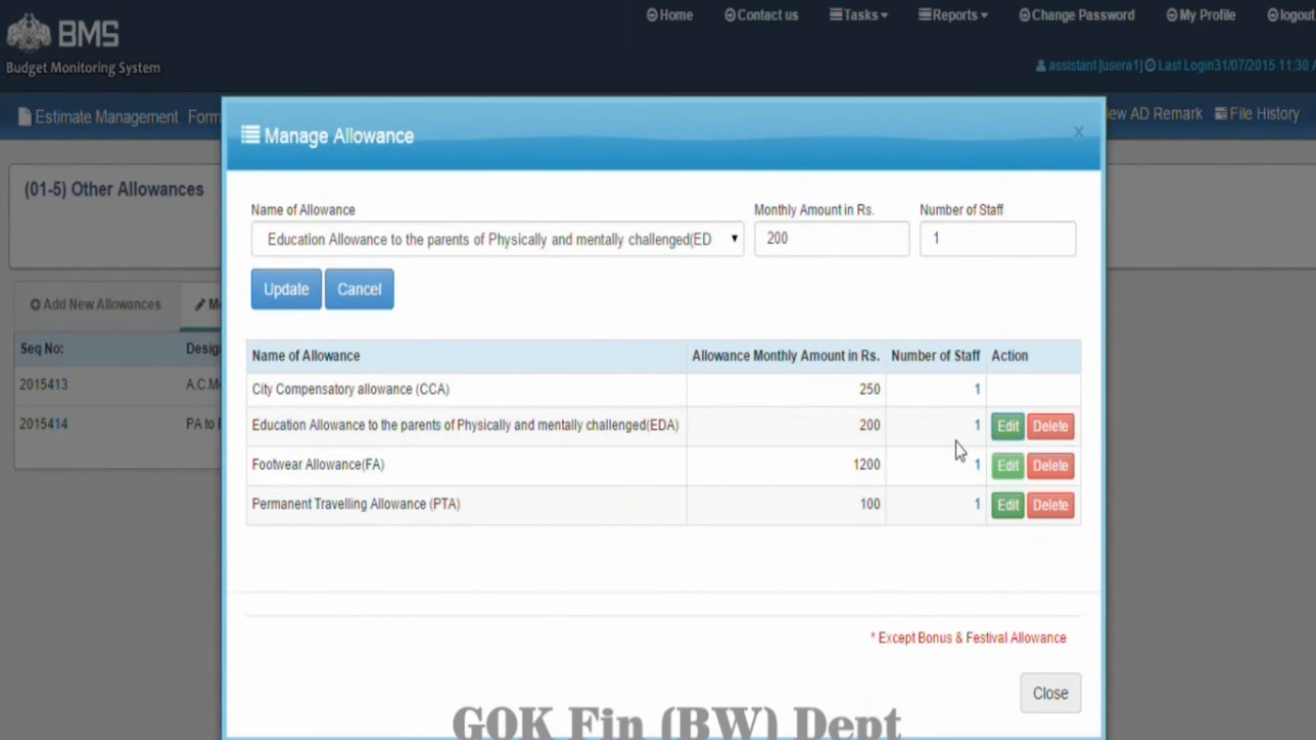
pyautogui.moveTo(814, 246); pyautogui.dragTo(750, 243)
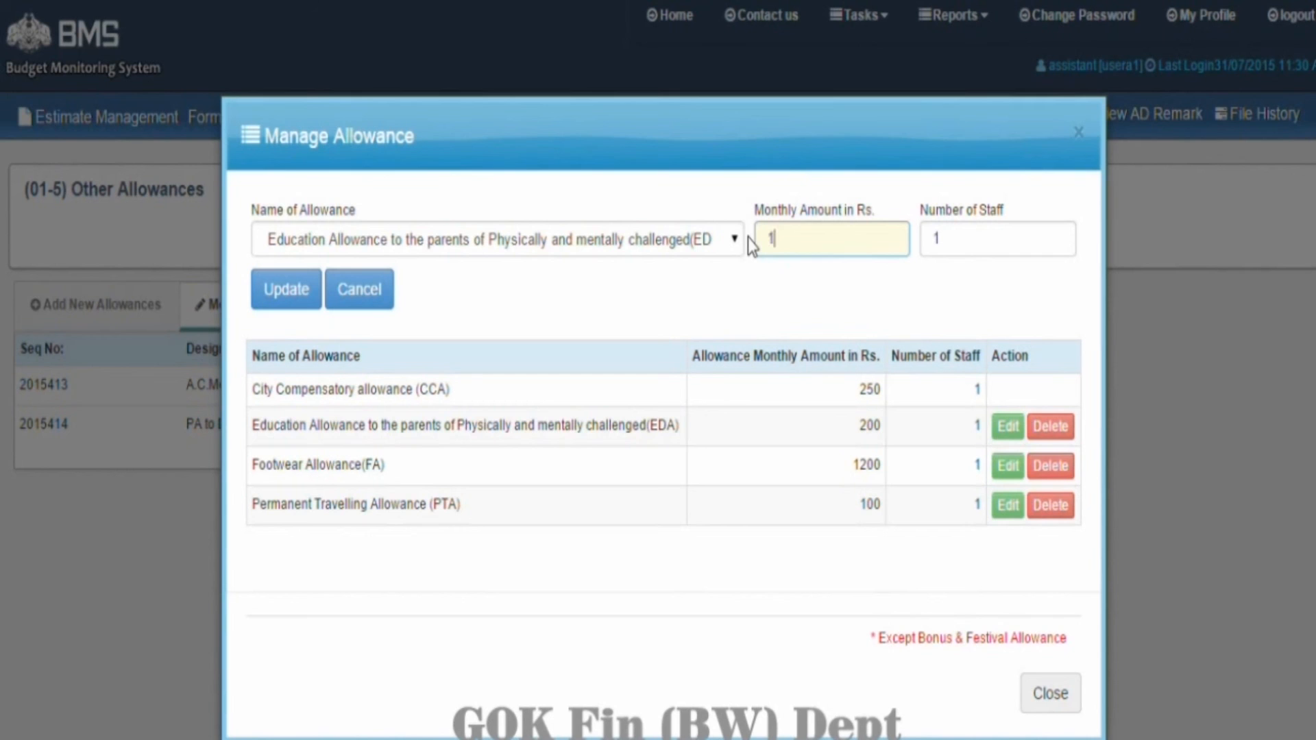
pyautogui.write('150')
pyautogui.click(288, 297)
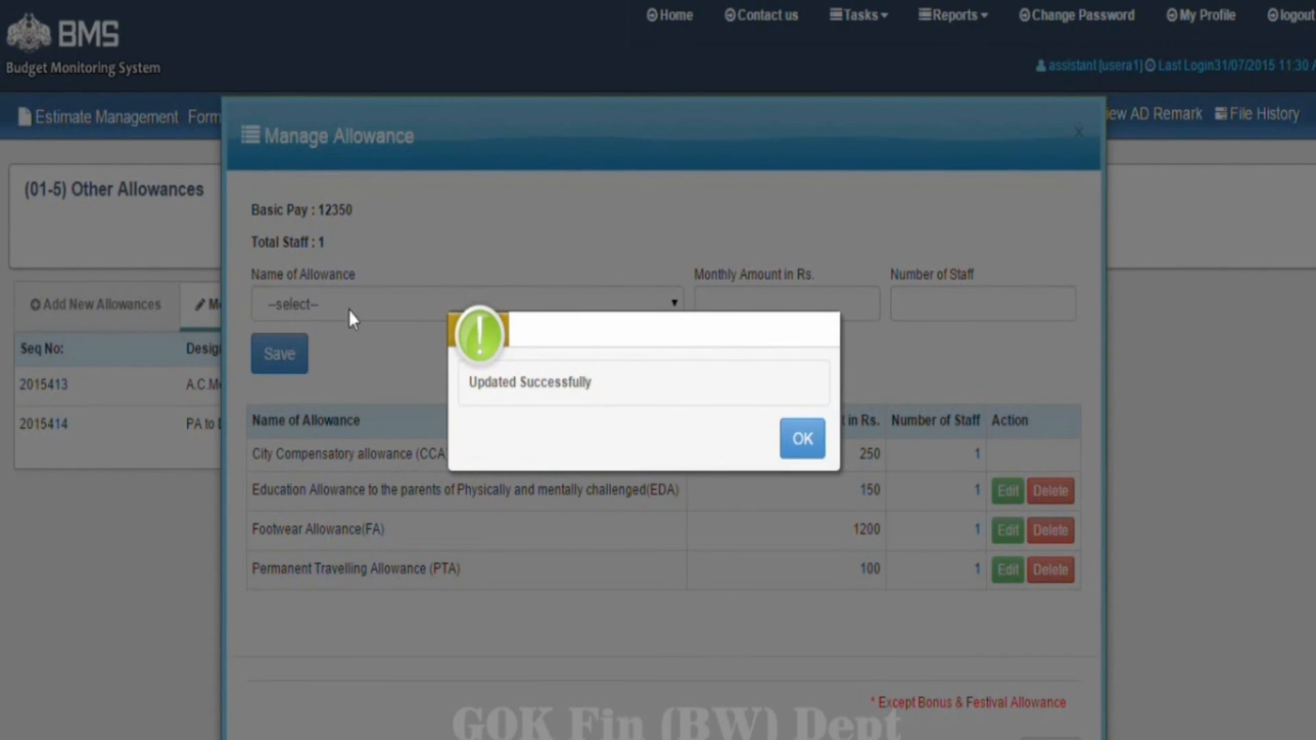
pyautogui.click(801, 440)
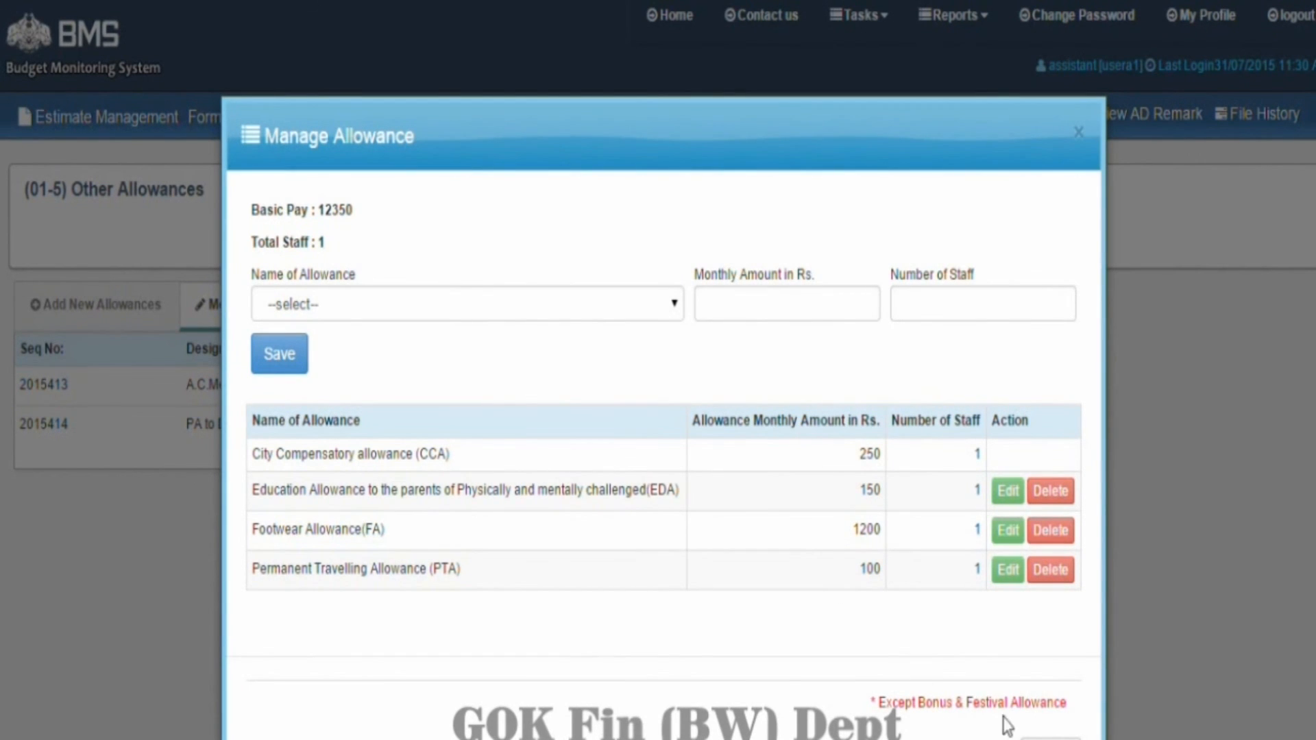
pyautogui.click(1046, 735)
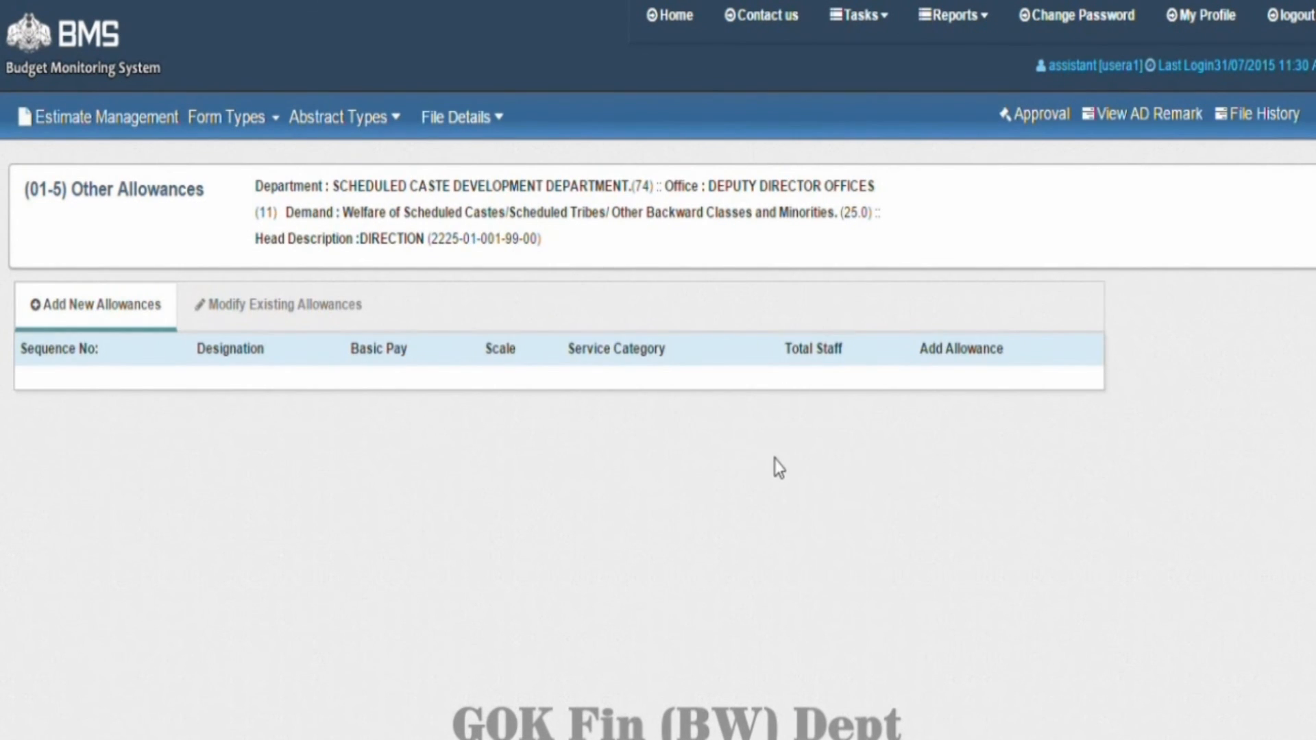
# Step: Open the PA to Director's existing allowances for editing
pyautogui.click(316, 303)
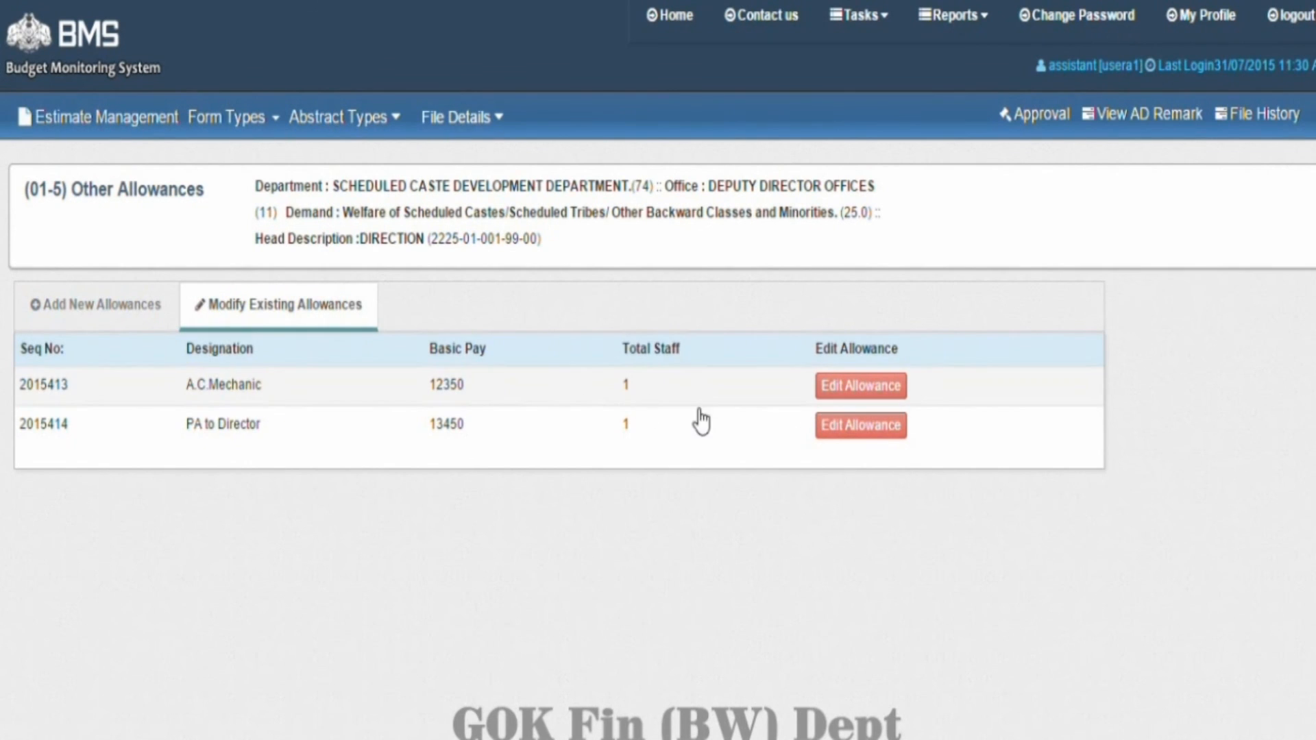
pyautogui.click(850, 430)
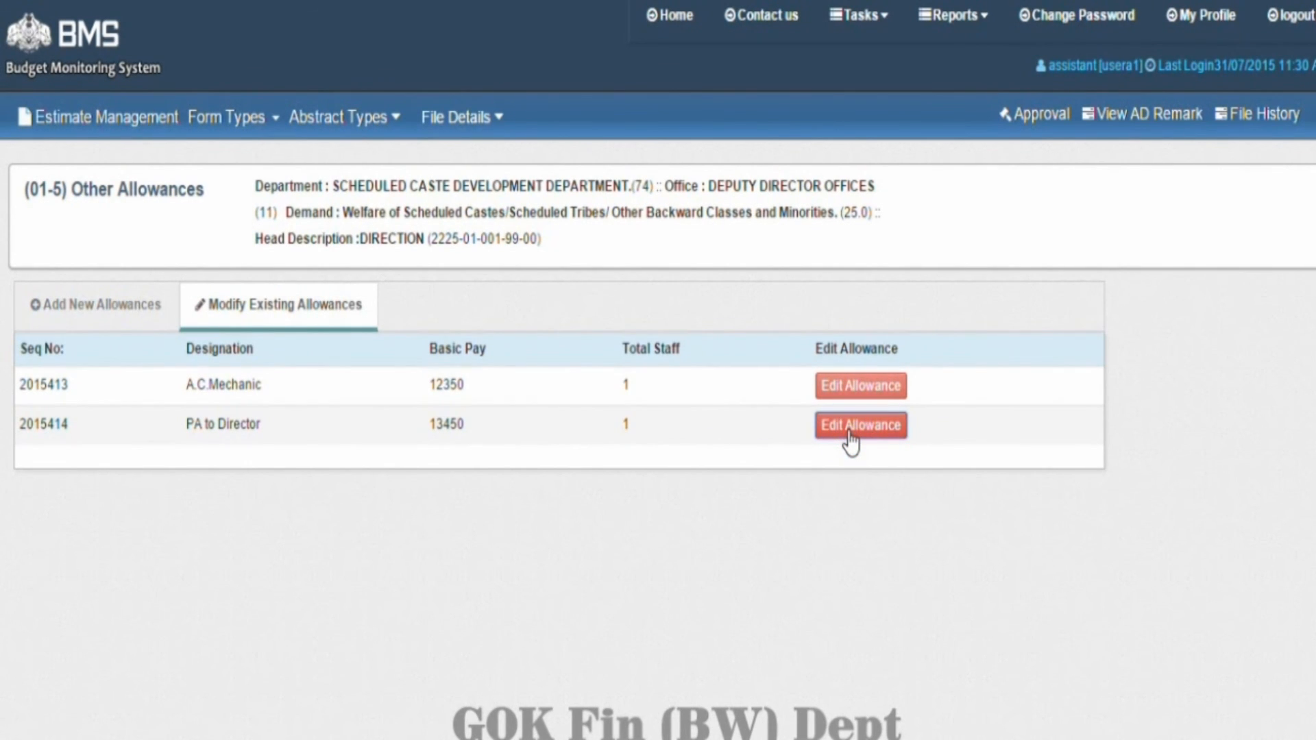